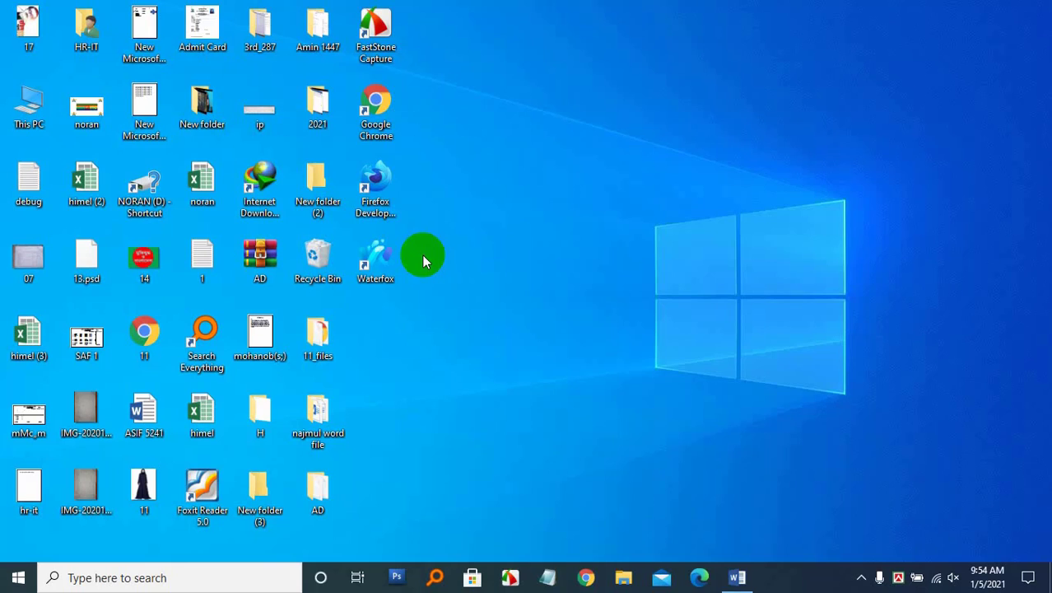
Switch to the blank Word document and open the chart insertion dialog
{"action": "left_click", "coordinate": [737, 577]}
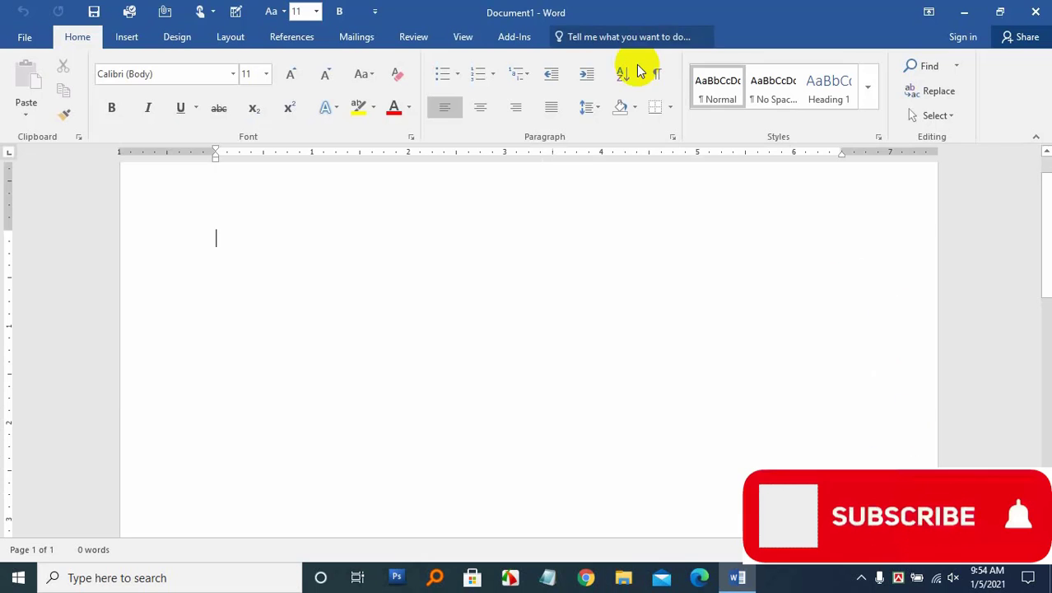
{"action": "left_click", "coordinate": [122, 44]}
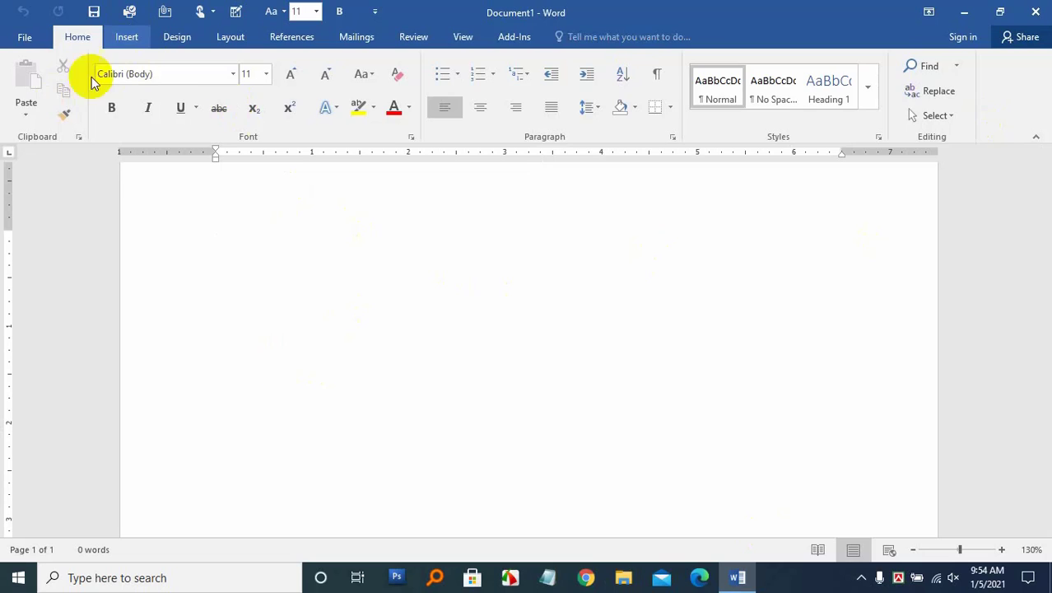
{"action": "left_click", "coordinate": [127, 38]}
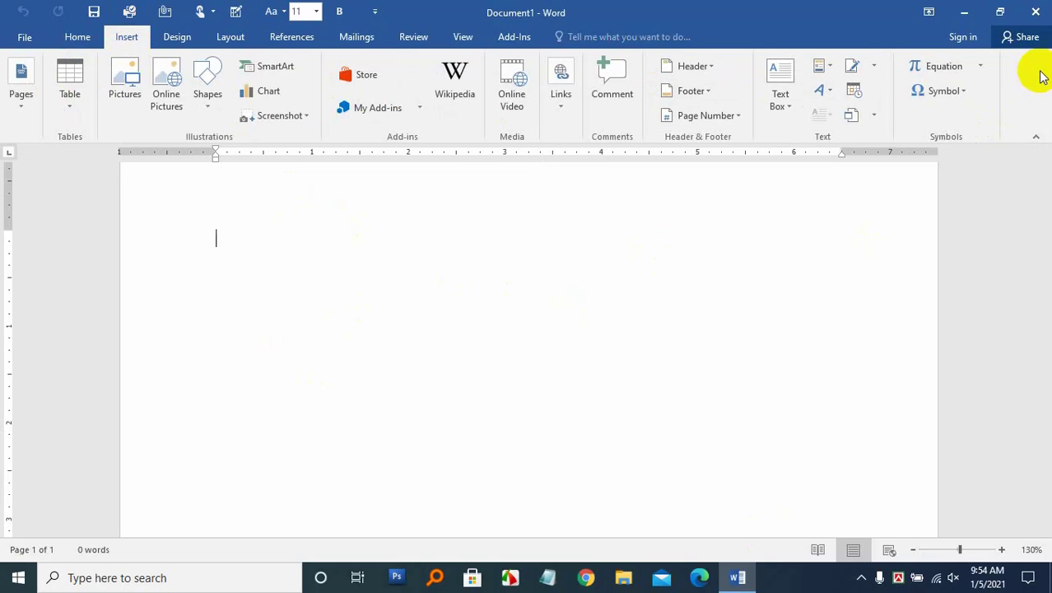
{"action": "left_click", "coordinate": [279, 100]}
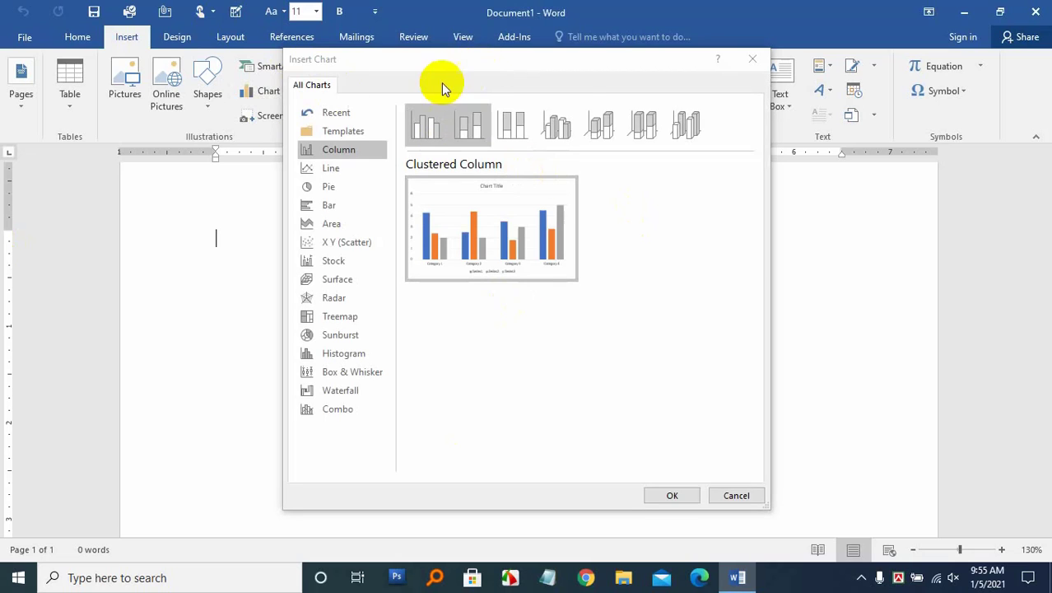
{"action": "mouse_move", "coordinate": [550, 274]}
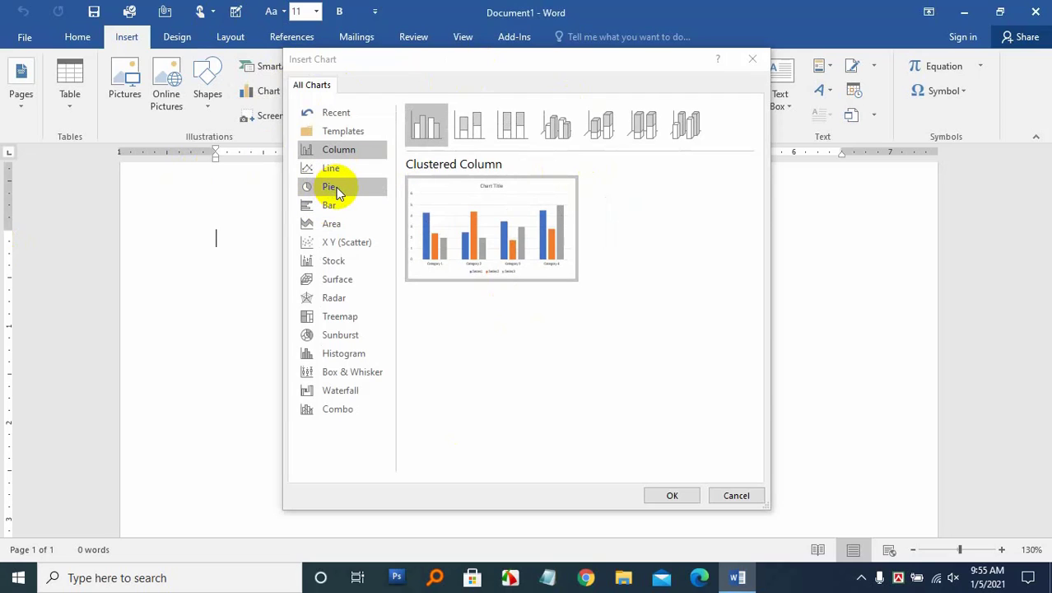
Preview the Pie chart subtypes, including 3-D Pie, Pie of Pie, Bar of Pie and Doughnut
{"action": "left_click", "coordinate": [337, 193]}
{"action": "left_click", "coordinate": [337, 189]}
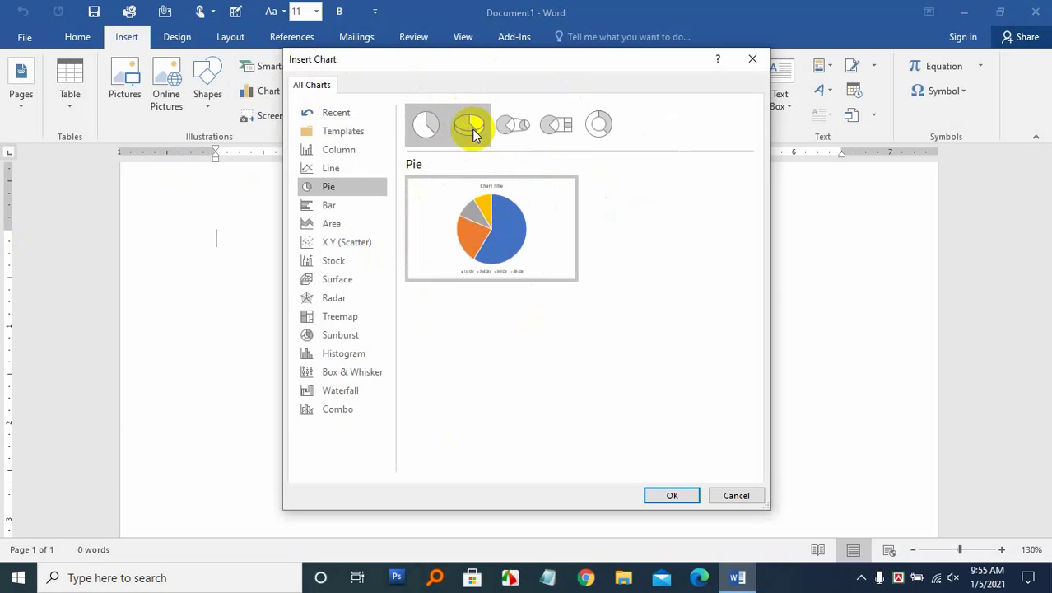
{"action": "left_click", "coordinate": [473, 130]}
{"action": "left_click", "coordinate": [516, 134]}
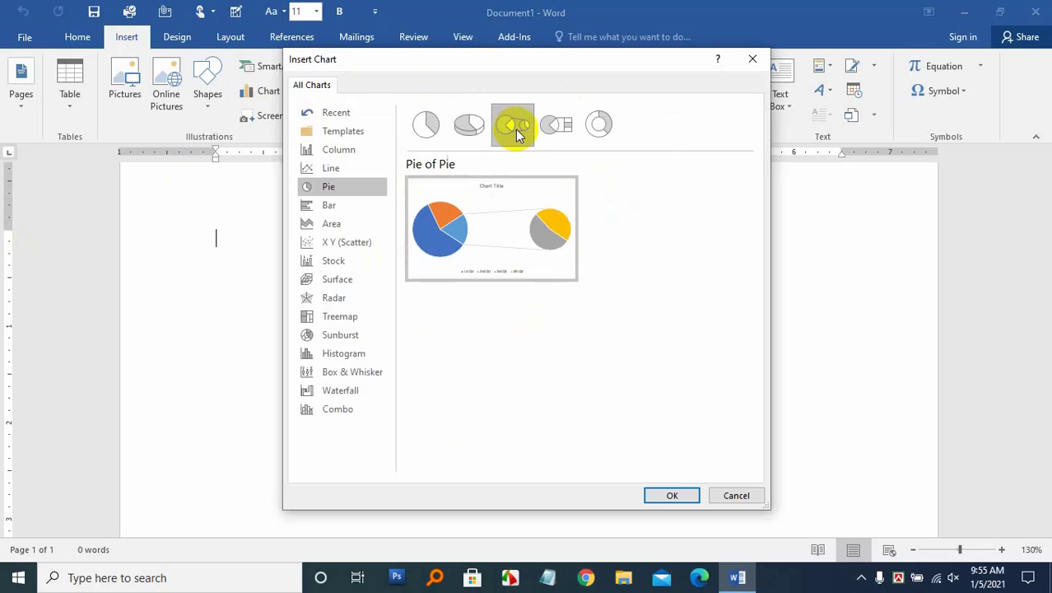
{"action": "left_click", "coordinate": [556, 130]}
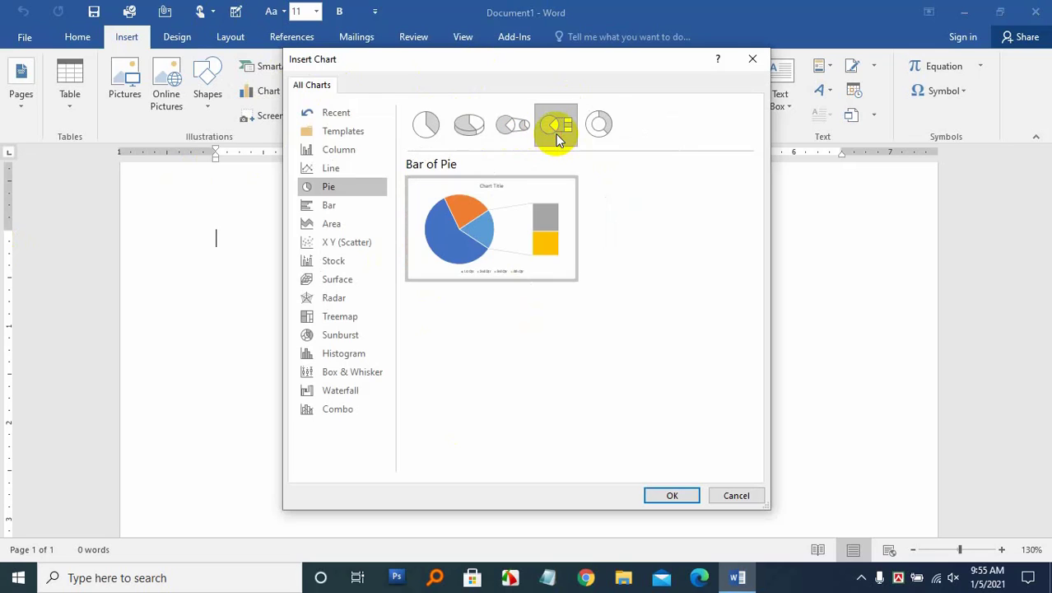
{"action": "left_click", "coordinate": [609, 129]}
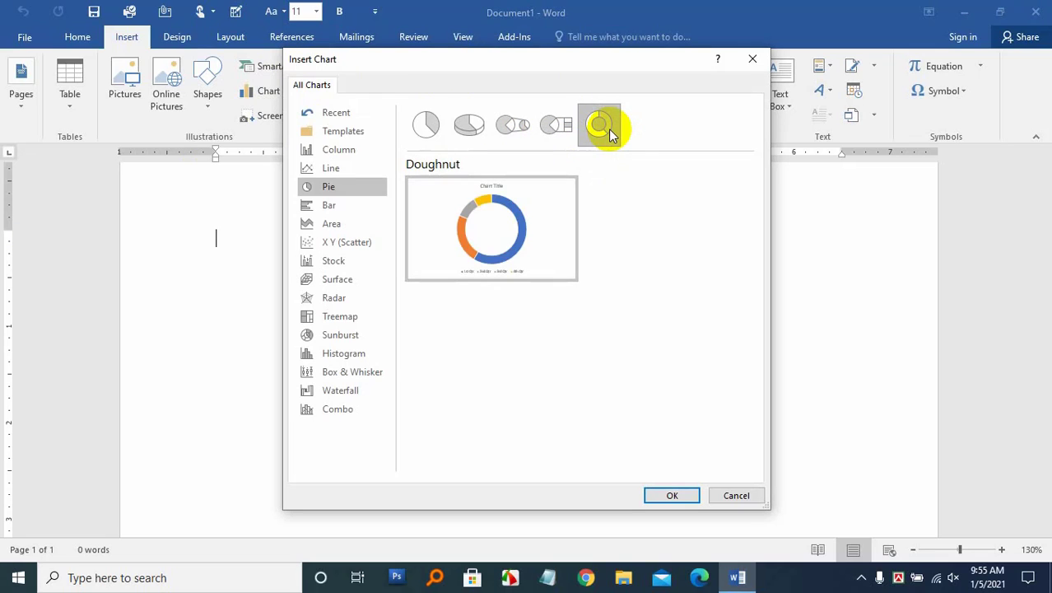
{"action": "left_click", "coordinate": [514, 128]}
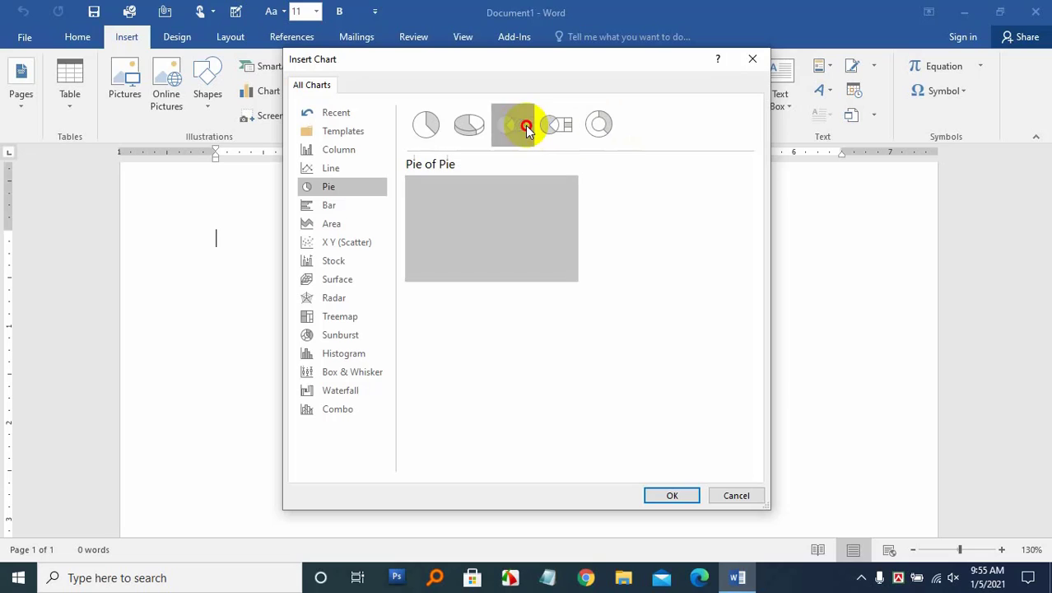
{"action": "left_click", "coordinate": [480, 125]}
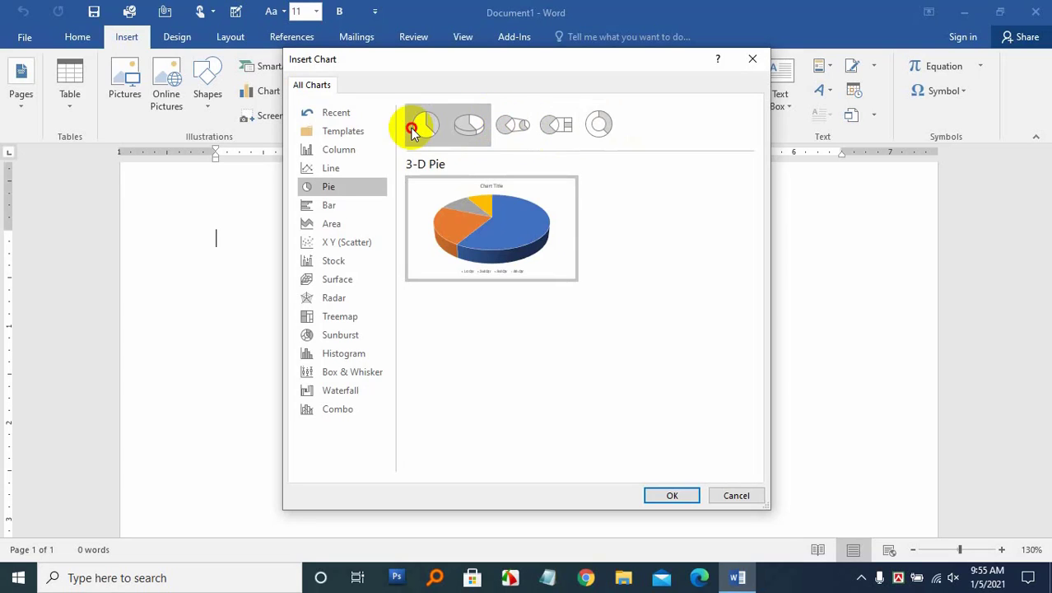
{"action": "left_click", "coordinate": [414, 131]}
Insert a 3-D Pie chart into the document
{"action": "left_click", "coordinate": [459, 132]}
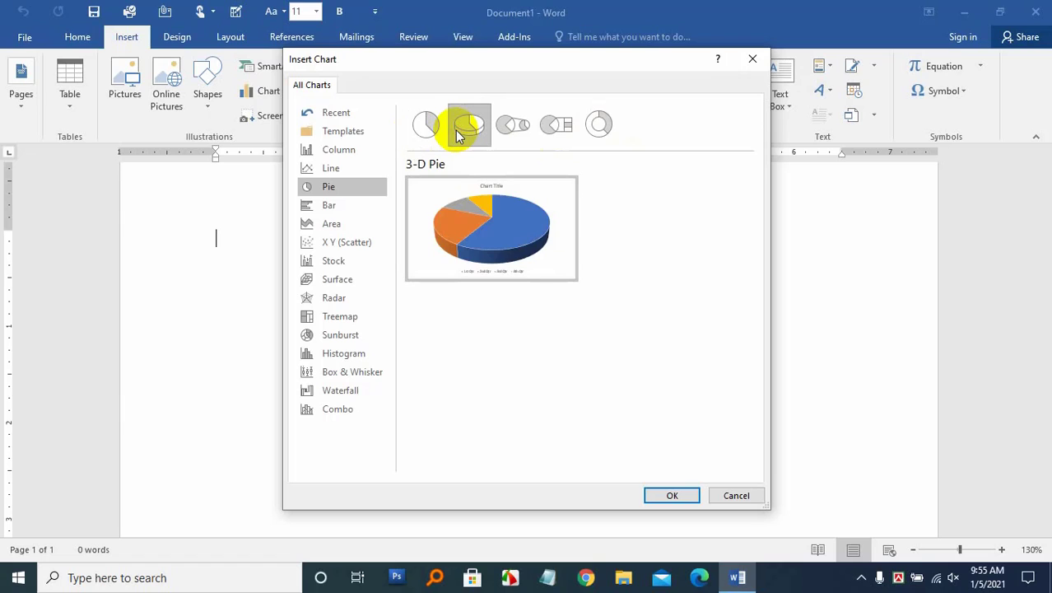
{"action": "mouse_move", "coordinate": [483, 197]}
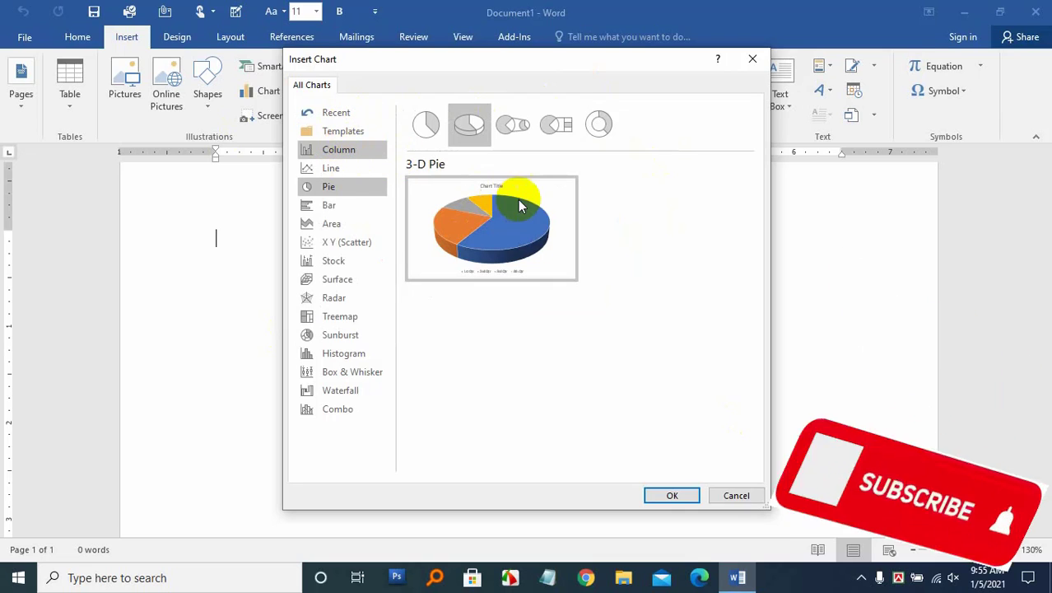
{"action": "mouse_move", "coordinate": [507, 219]}
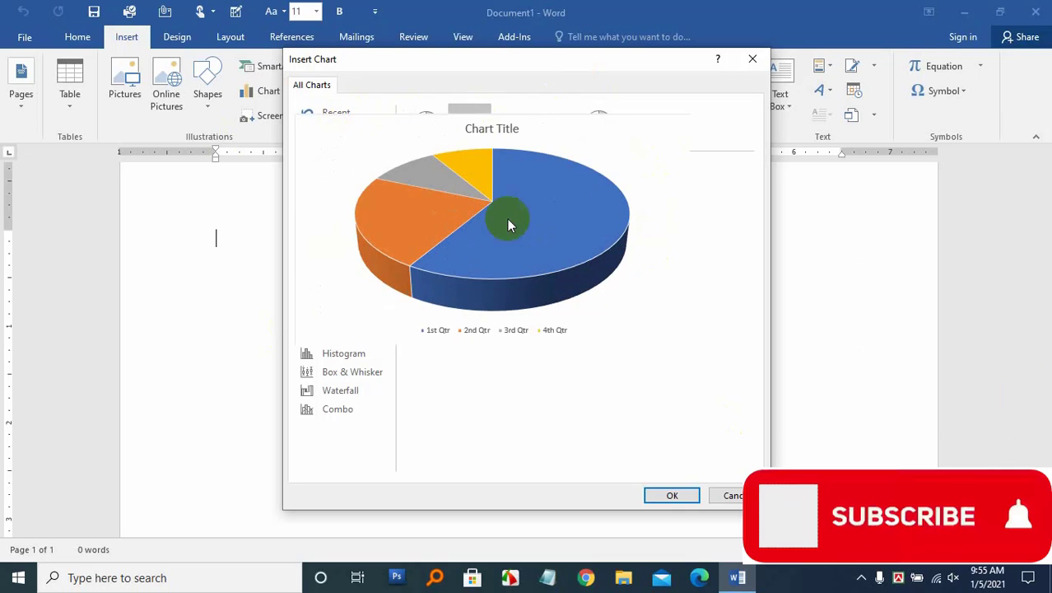
{"action": "left_click", "coordinate": [662, 498]}
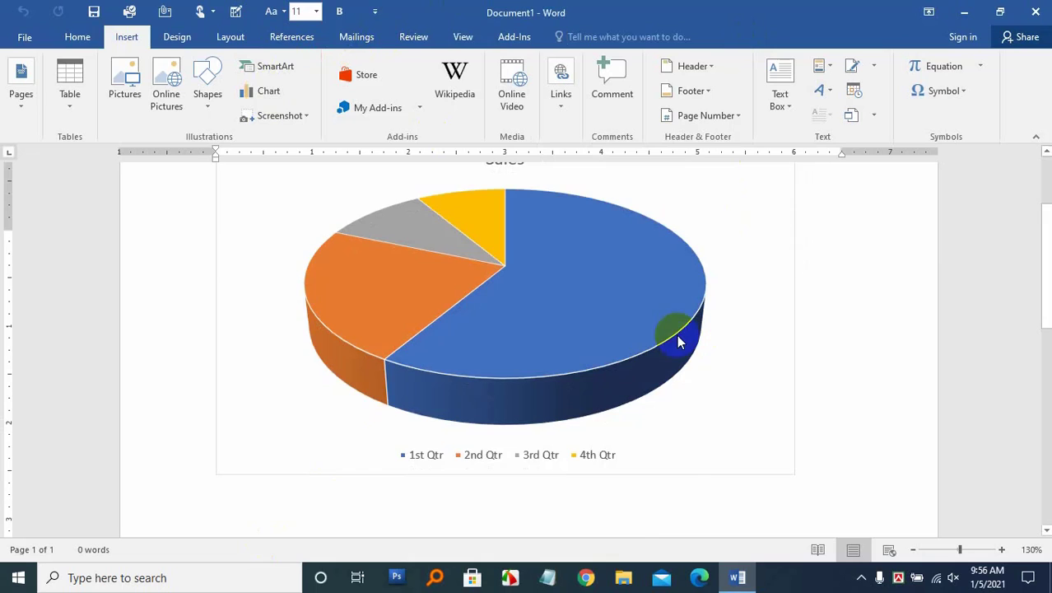
Open the pie chart's data sheet and reposition its window over the upper part of the chart
{"action": "scroll", "coordinate": [684, 341], "scroll_direction": "up", "scroll_amount": 3}
{"action": "scroll", "coordinate": [707, 341], "scroll_direction": "down", "scroll_amount": 3}
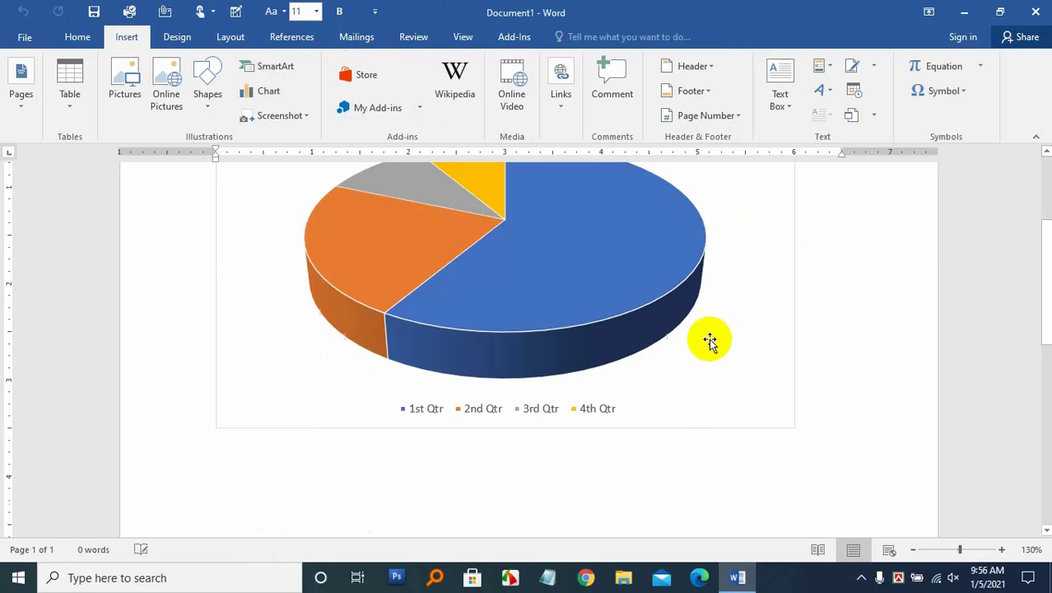
{"action": "scroll", "coordinate": [707, 341], "scroll_direction": "up", "scroll_amount": 3}
{"action": "left_click", "coordinate": [710, 338]}
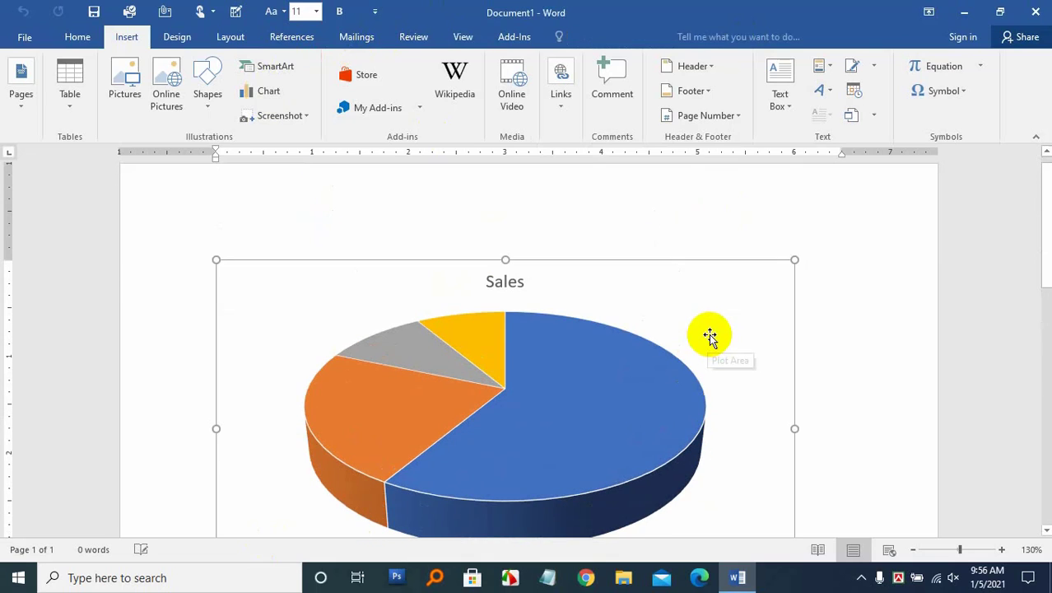
{"action": "scroll", "coordinate": [824, 374], "scroll_direction": "down", "scroll_amount": 4}
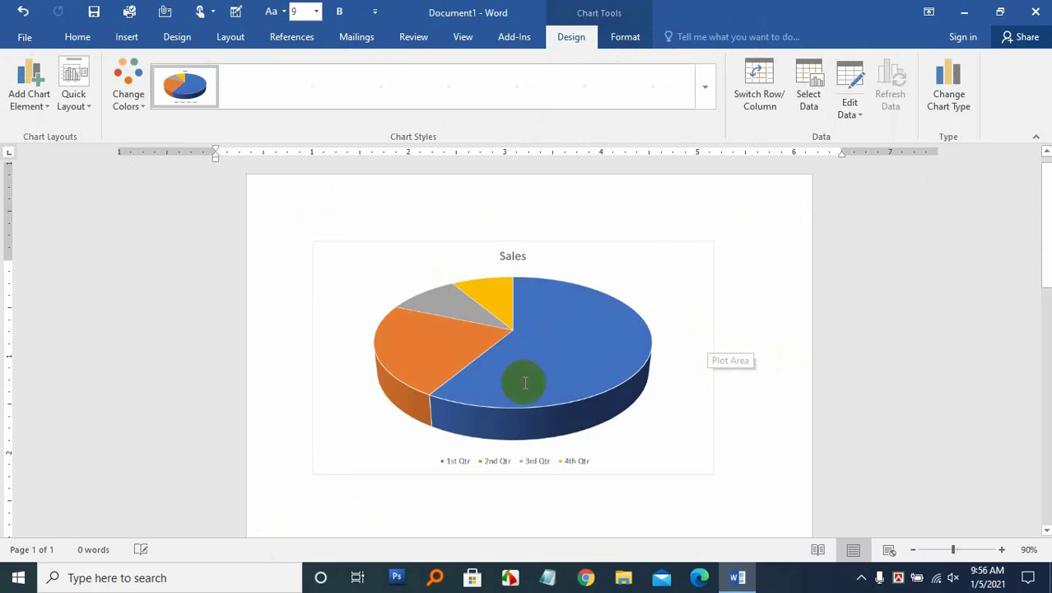
{"action": "left_click", "coordinate": [606, 369]}
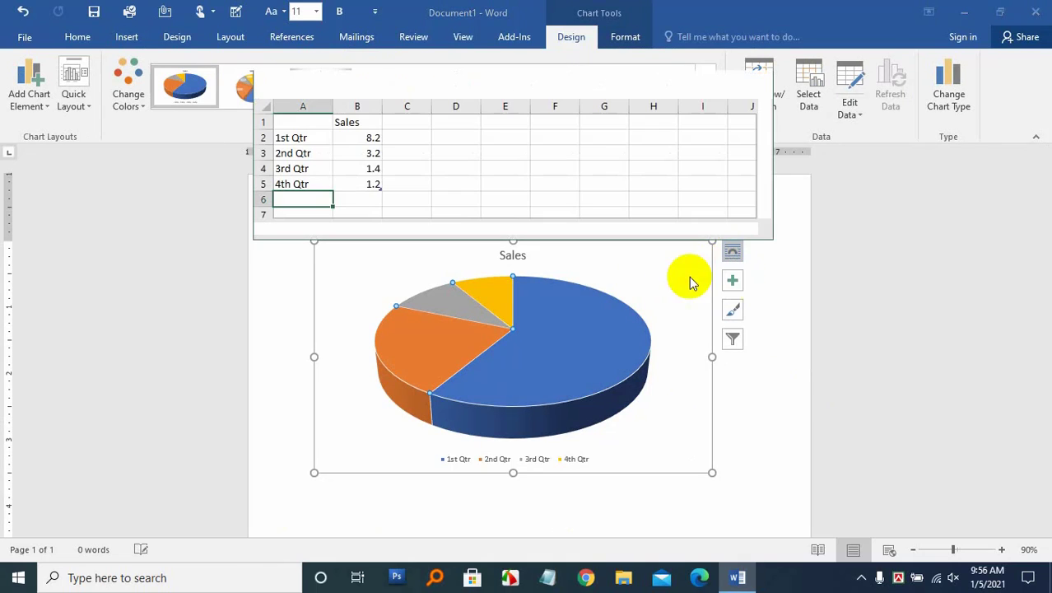
{"action": "left_click", "coordinate": [465, 84]}
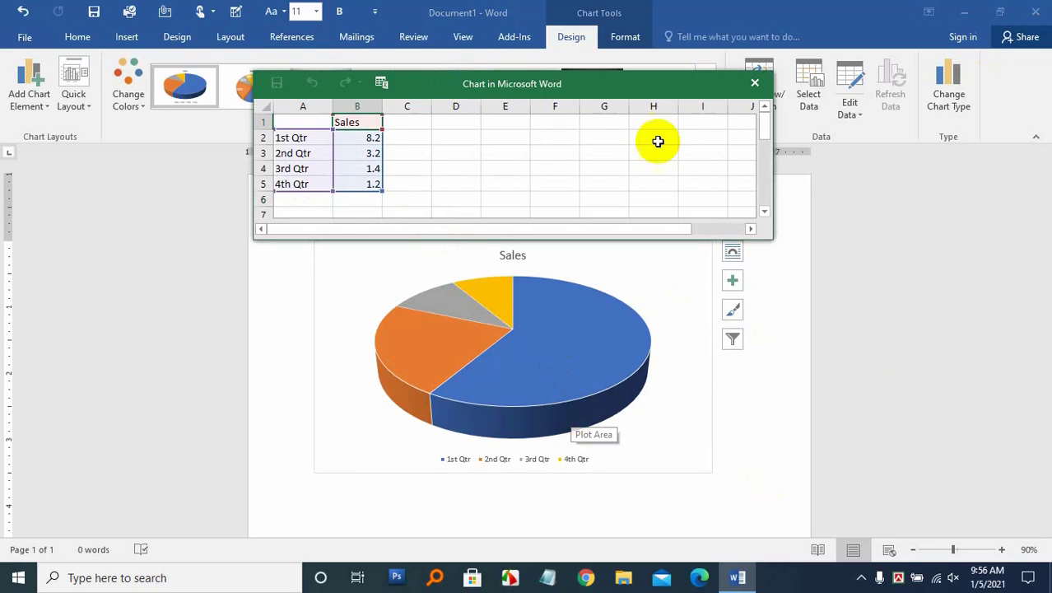
{"action": "left_click_drag", "start_coordinate": [436, 82], "coordinate": [568, 166]}
Rename the first category in the chart data to Bangladesh and set its Sales value to 100000
{"action": "left_click", "coordinate": [422, 222]}
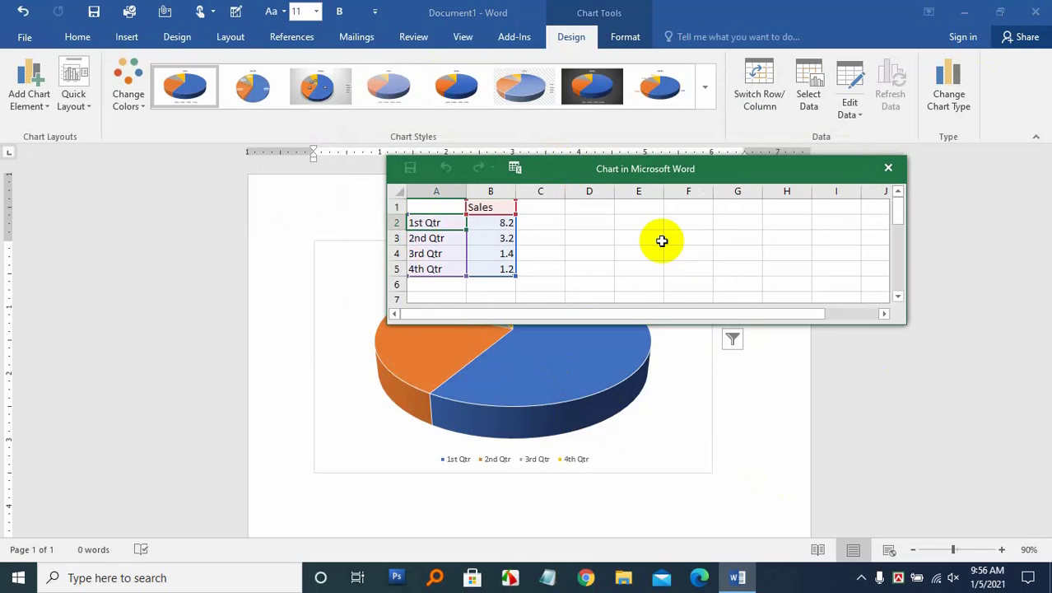
{"action": "type", "text": "Ba"}
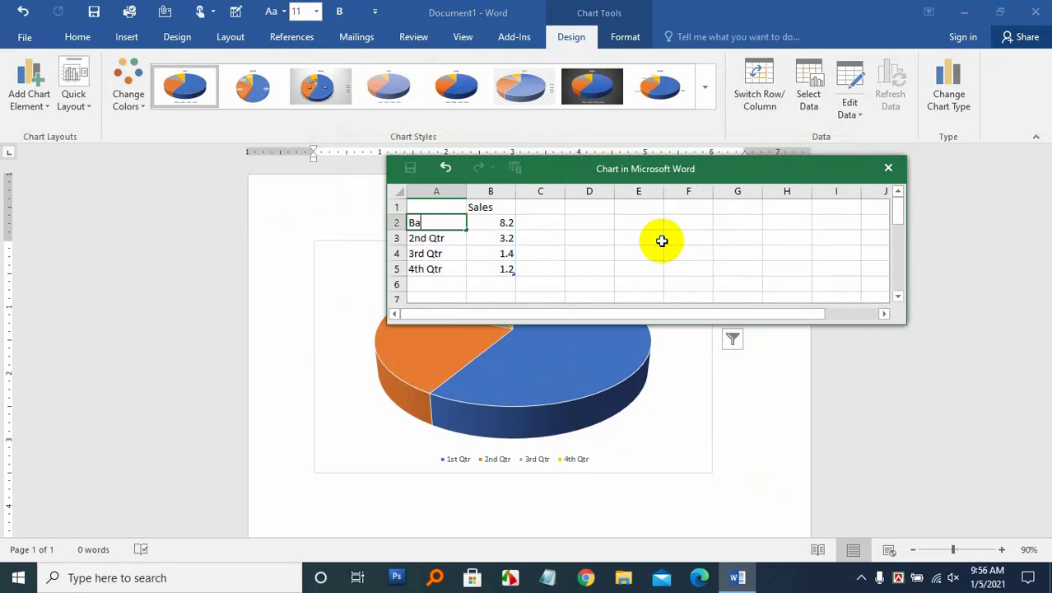
{"action": "type", "text": "ngladesh"}
{"action": "key", "text": "Return"}
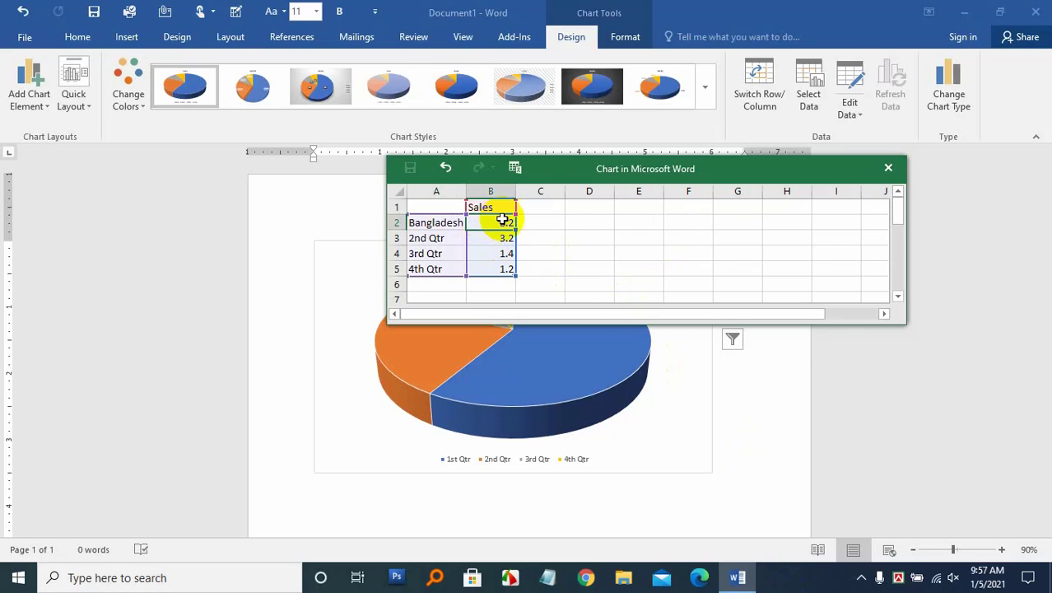
{"action": "left_click", "coordinate": [486, 253]}
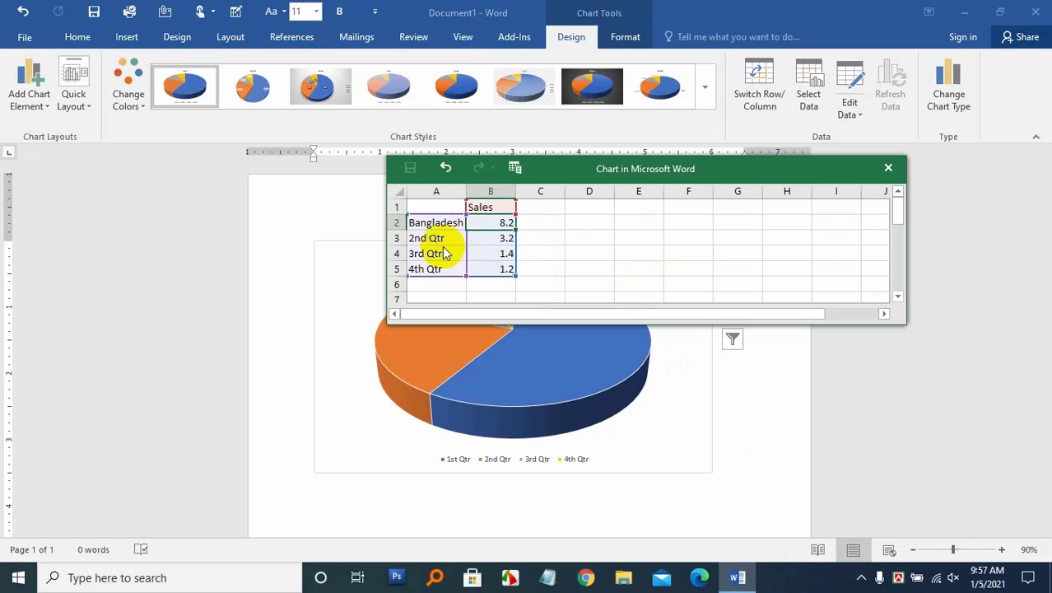
{"action": "left_click", "coordinate": [498, 223]}
{"action": "type", "text": "100000"}
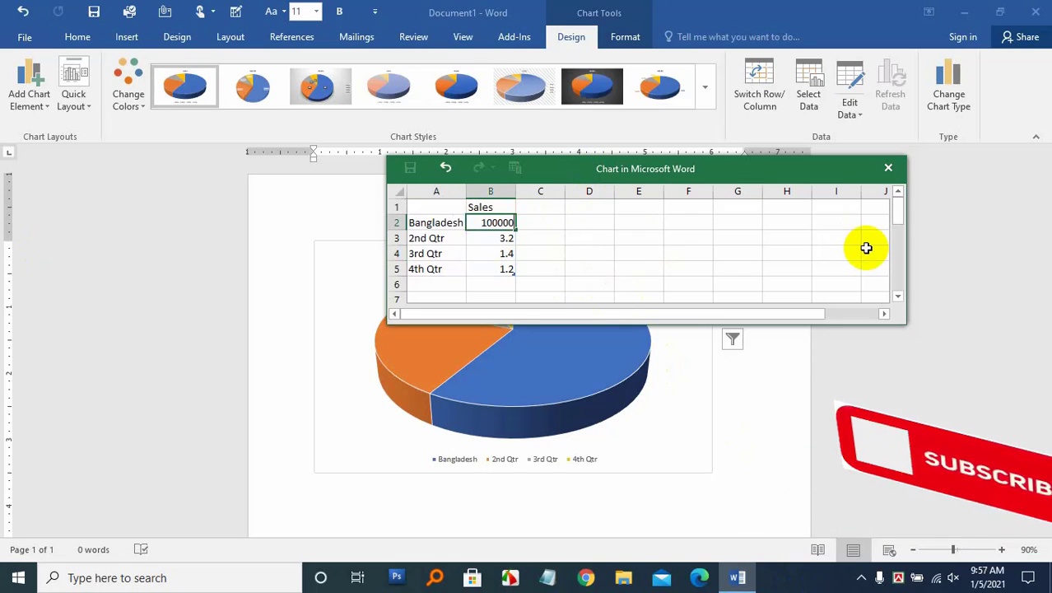
{"action": "key", "text": "Return"}
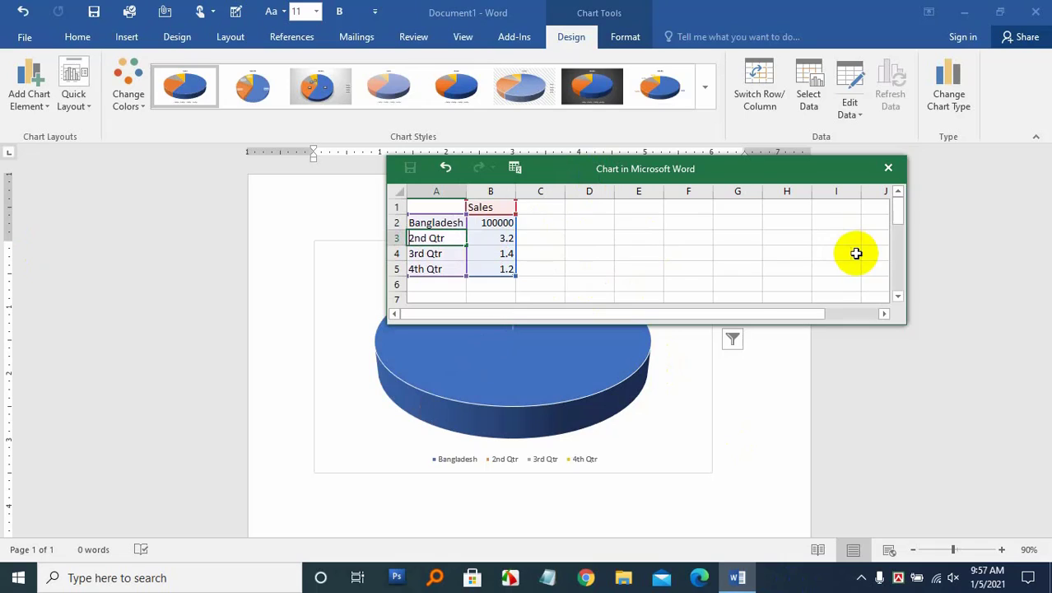
Rename the second category in the chart data to India and set its Sales value to 80000
{"action": "type", "text": "India"}
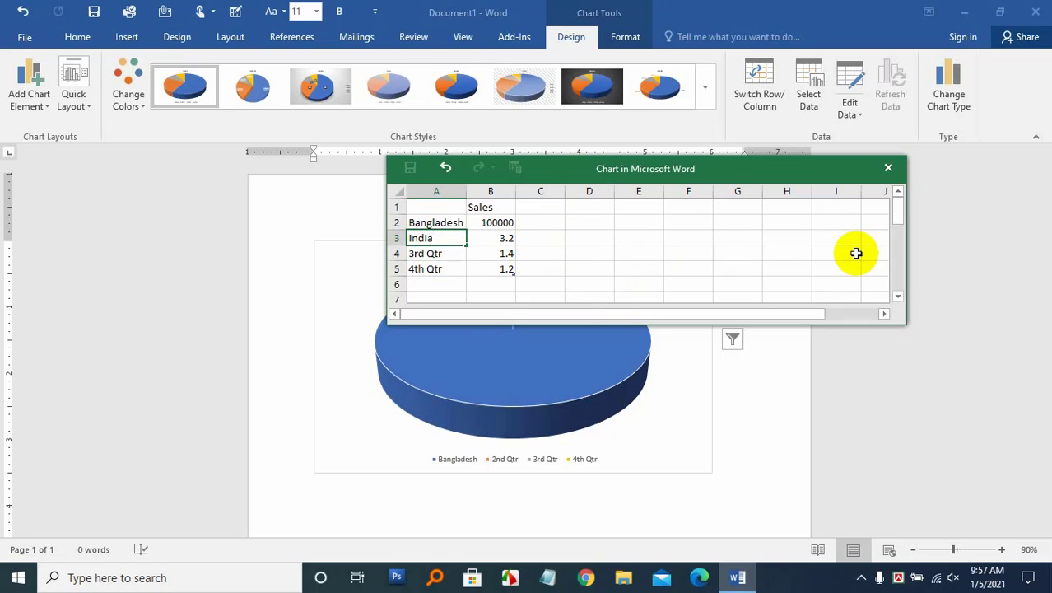
{"action": "key", "text": "Tab"}
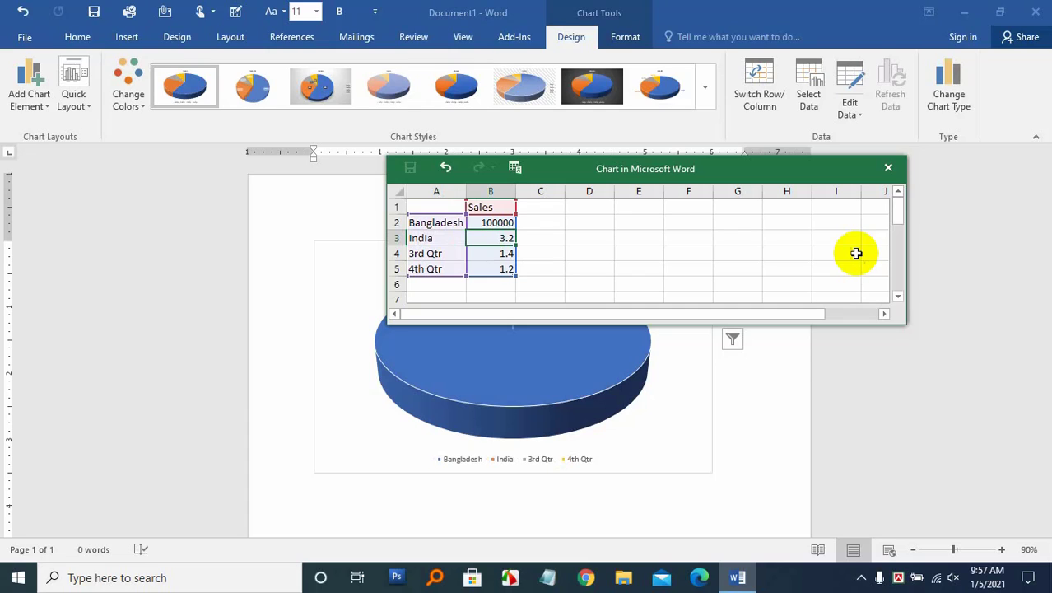
{"action": "type", "text": "8000"}
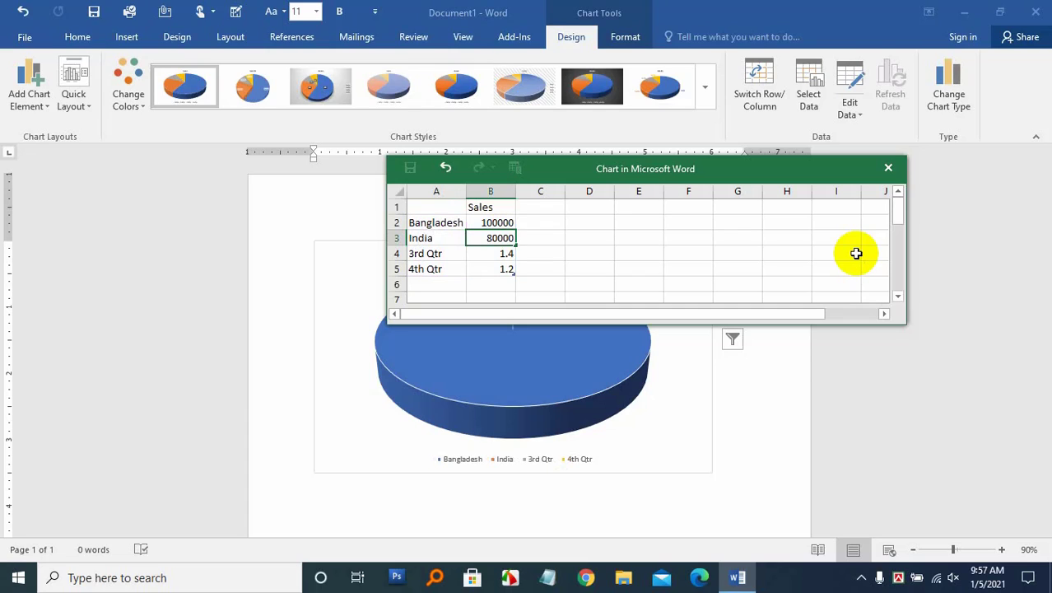
{"action": "type", "text": "0"}
{"action": "key", "text": "Return"}
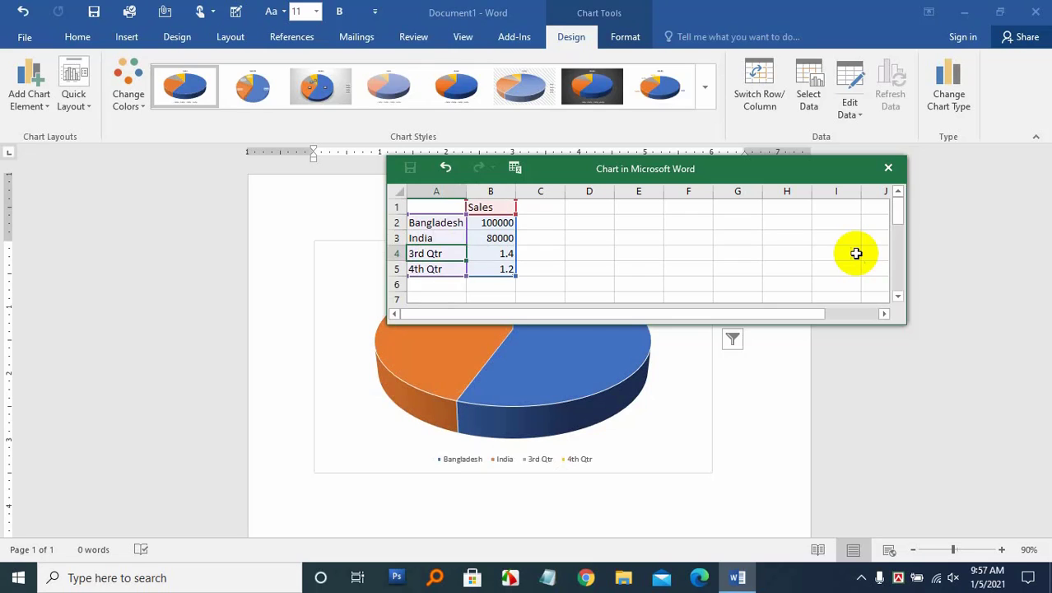
Rename the third category in the chart data to Pakistan and set its Sales value to 70000
{"action": "type", "text": "Pa"}
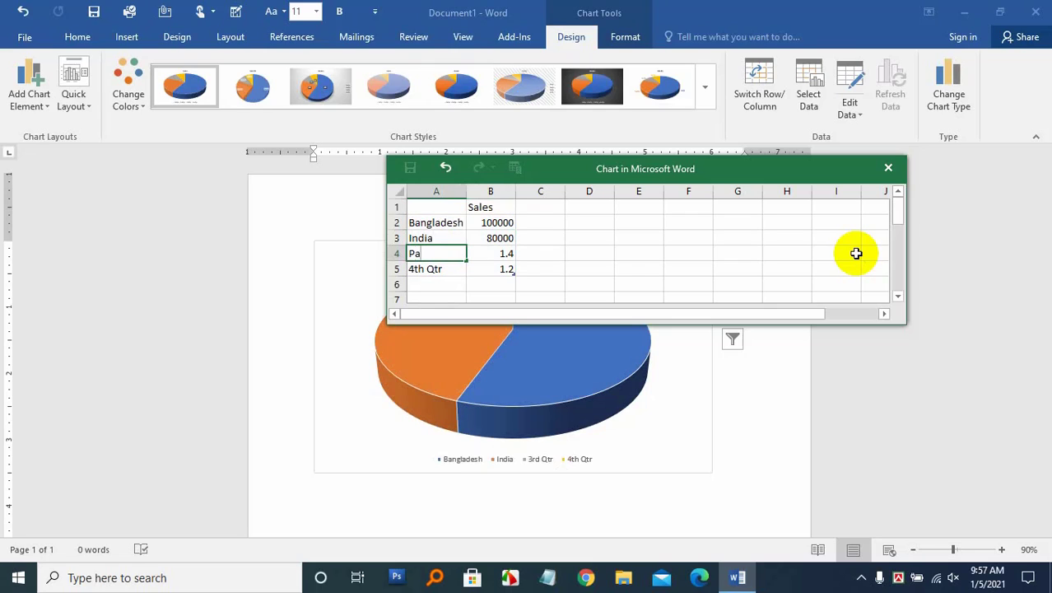
{"action": "type", "text": "kistan"}
{"action": "key", "text": "Tab"}
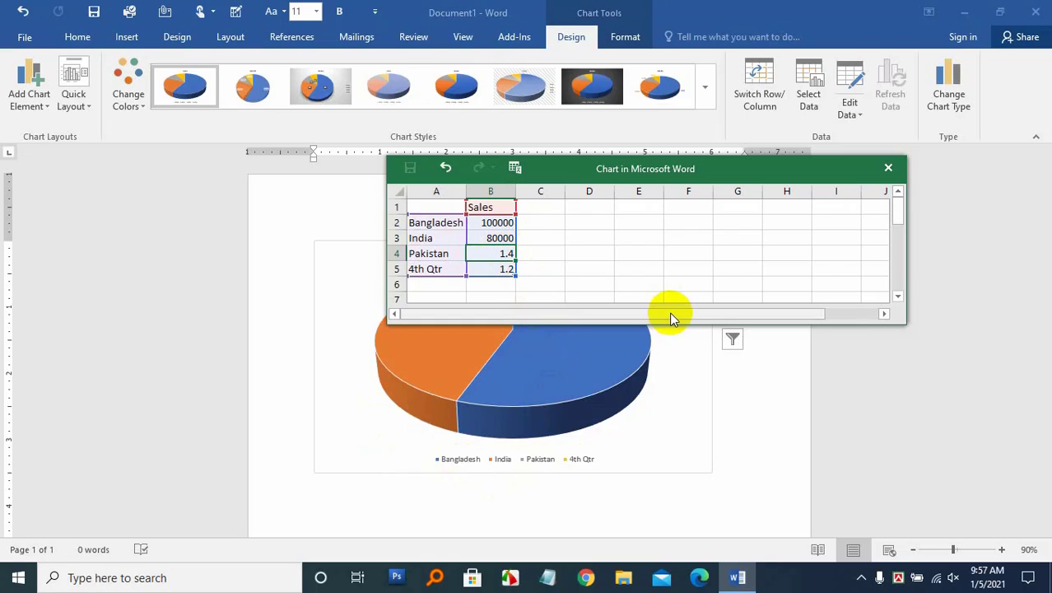
{"action": "type", "text": "70000"}
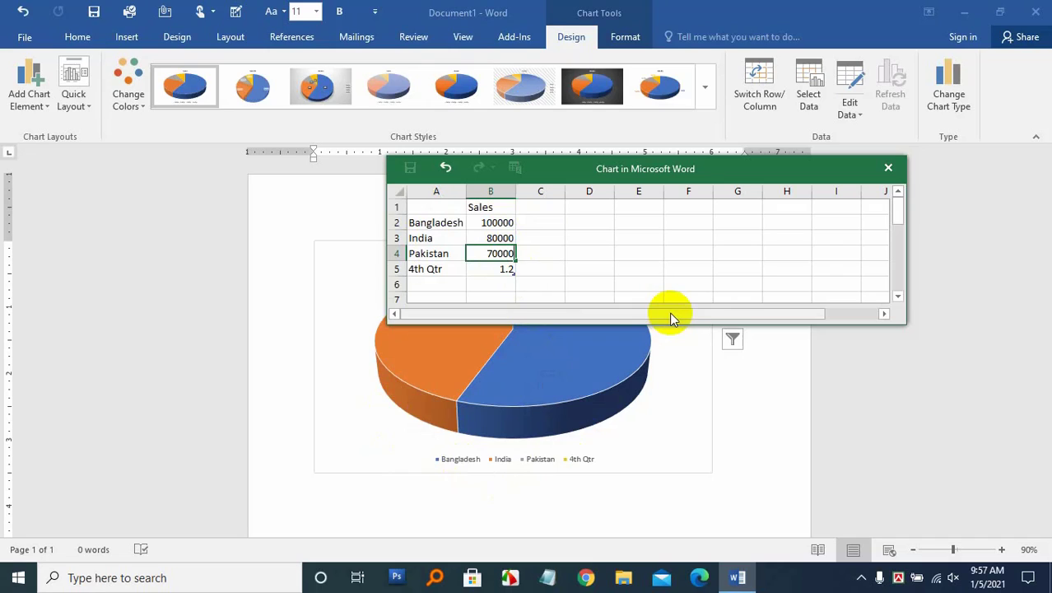
{"action": "key", "text": "Tab"}
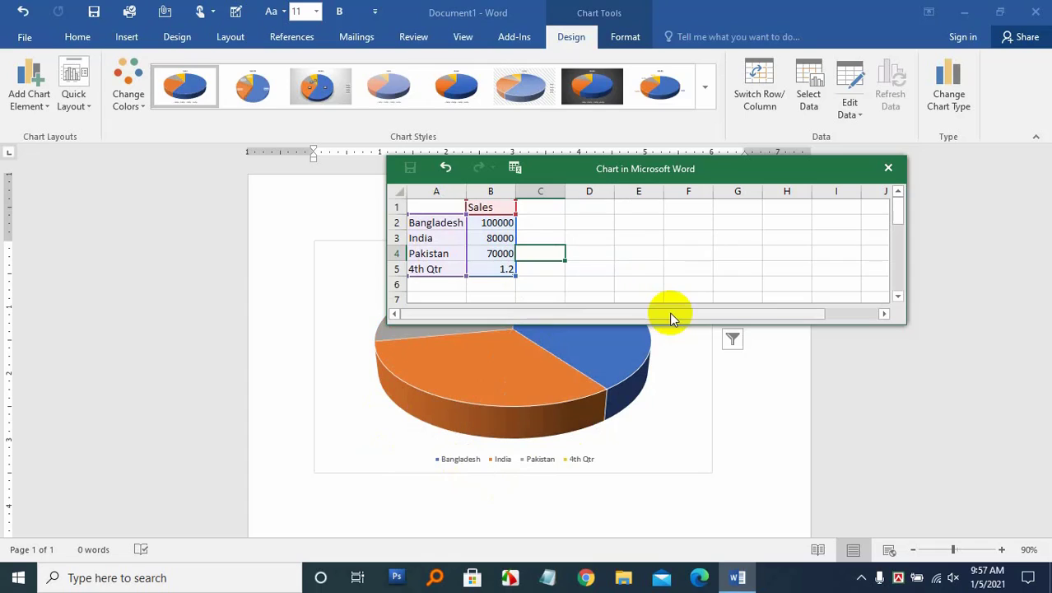
Rename the fourth category in the chart data to Napel, set its Sales value to 200000, and close the data sheet
{"action": "key", "text": "Left"}
{"action": "key", "text": "Left"}
{"action": "key", "text": "Down"}
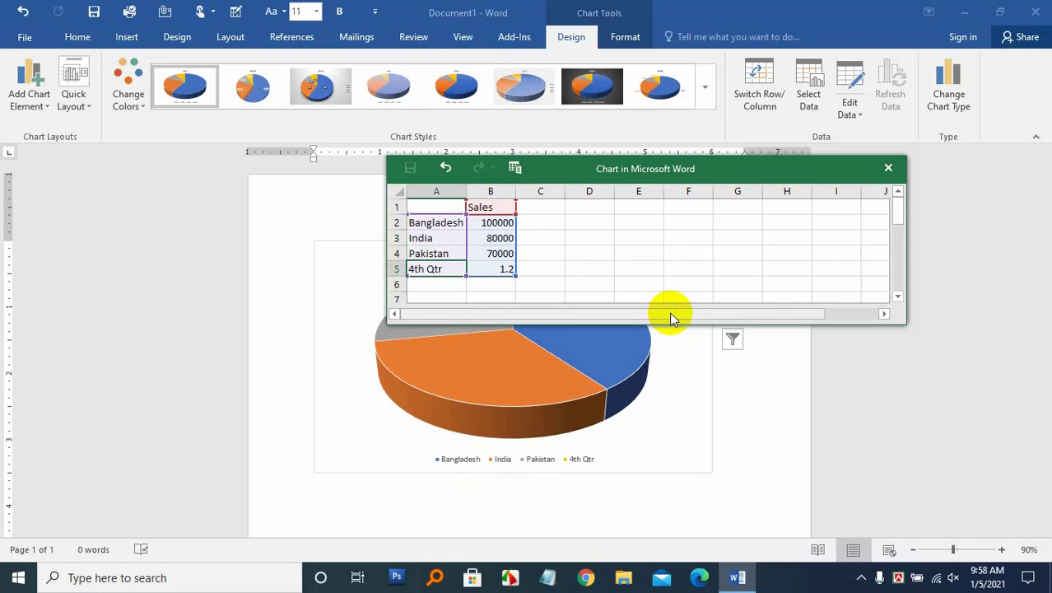
{"action": "type", "text": "Nam"}
{"action": "key", "text": "BackSpace"}
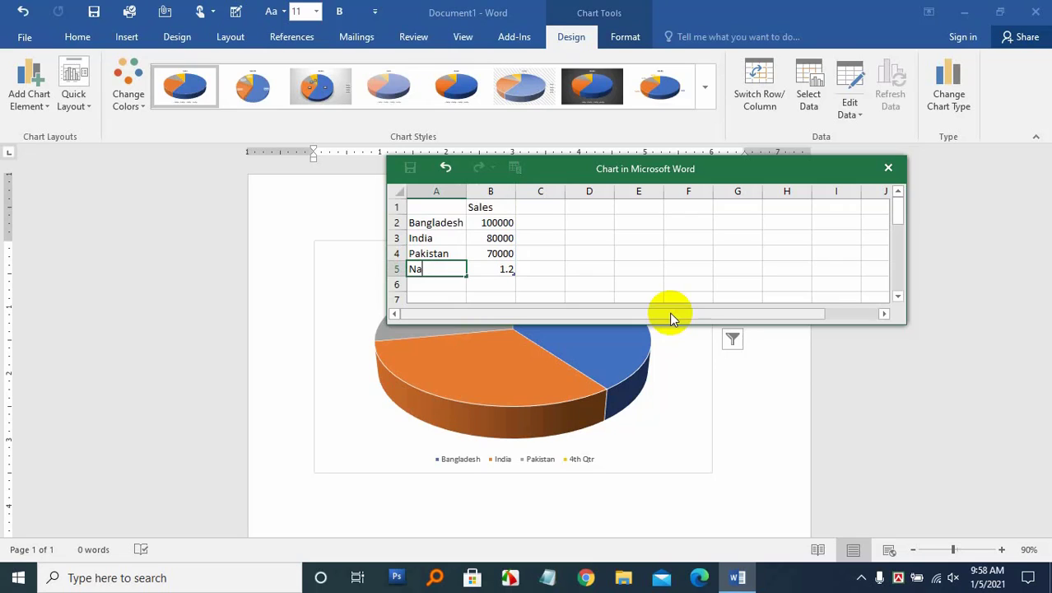
{"action": "type", "text": "pel"}
{"action": "key", "text": "Tab"}
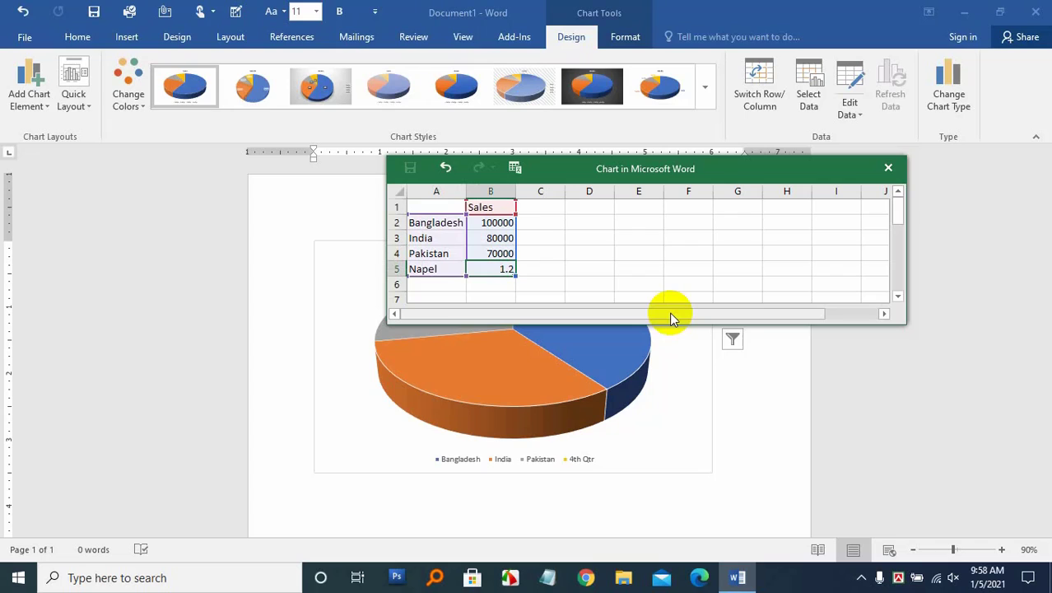
{"action": "type", "text": "2000"}
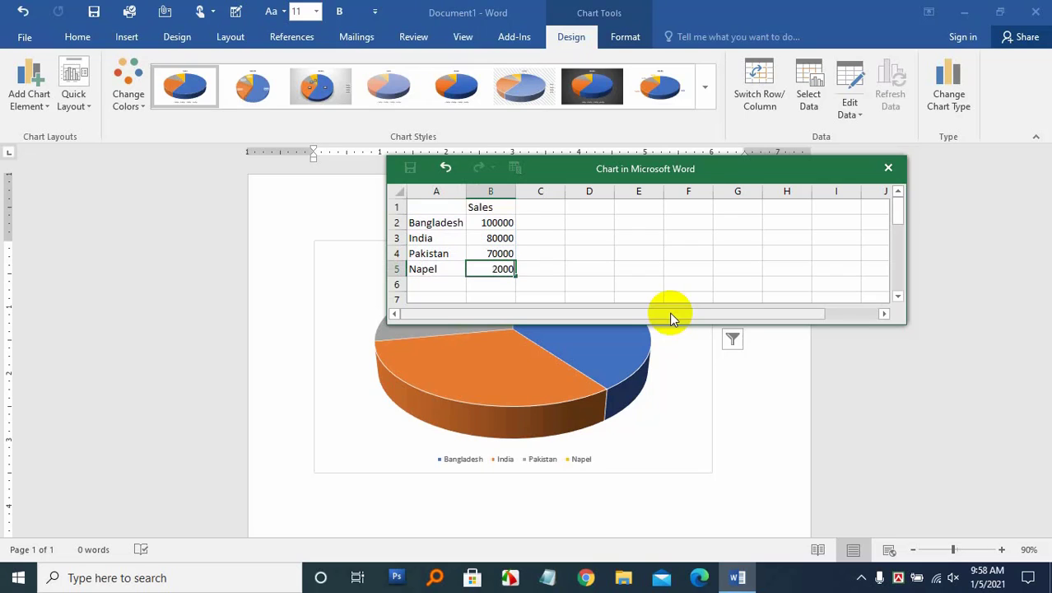
{"action": "type", "text": "00"}
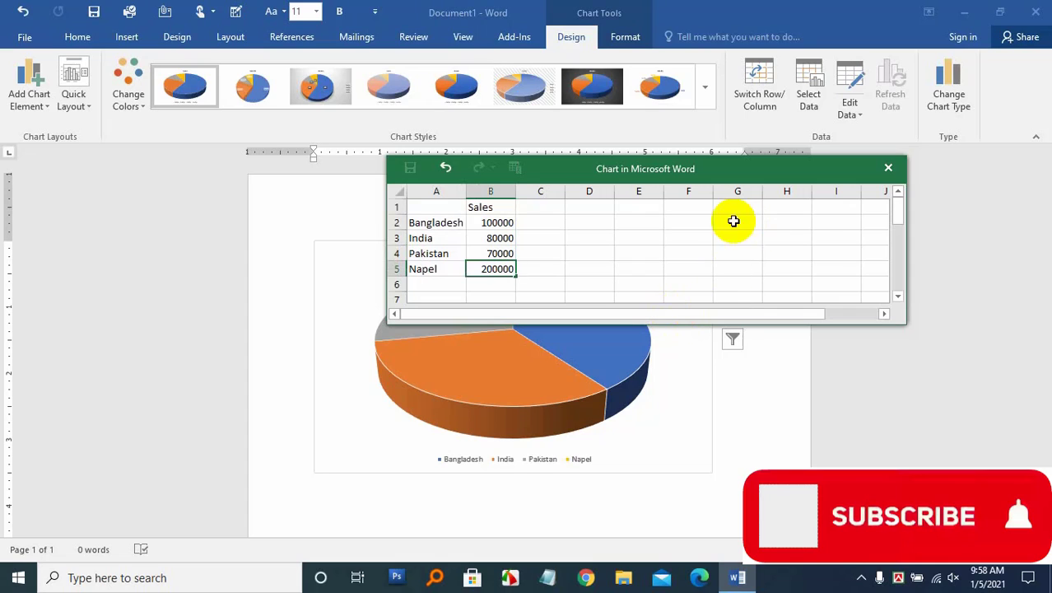
{"action": "left_click", "coordinate": [778, 219]}
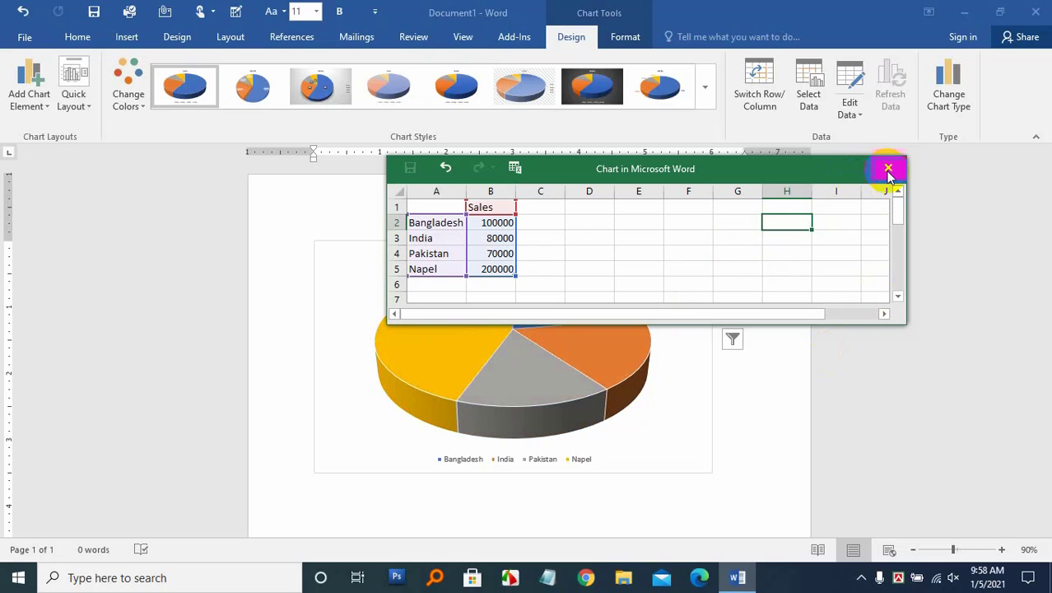
{"action": "left_click", "coordinate": [887, 171]}
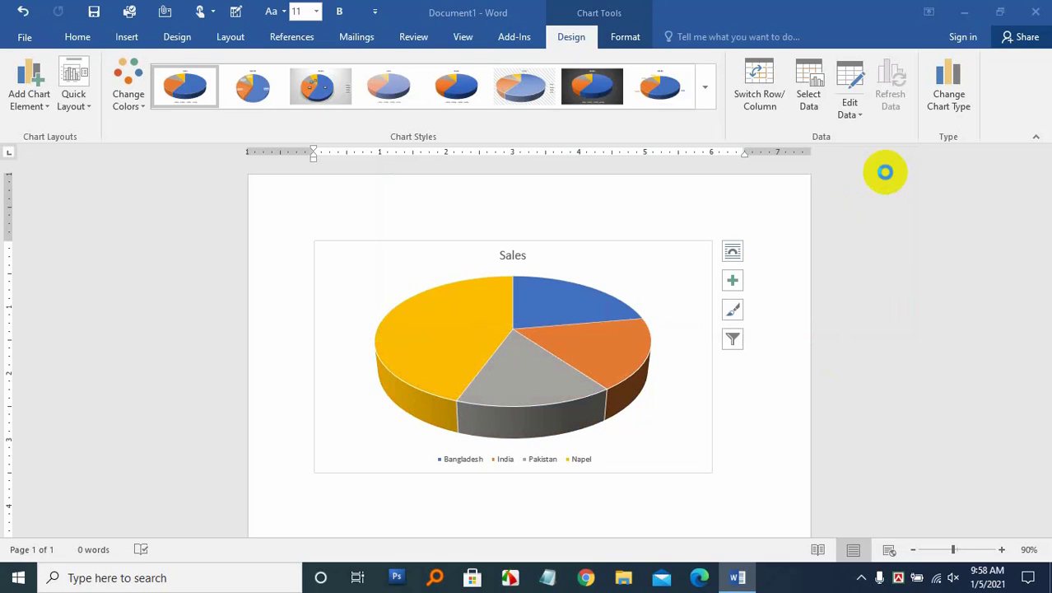
Add a data label to the Bangladesh slice of the pie chart
{"action": "left_click", "coordinate": [514, 323]}
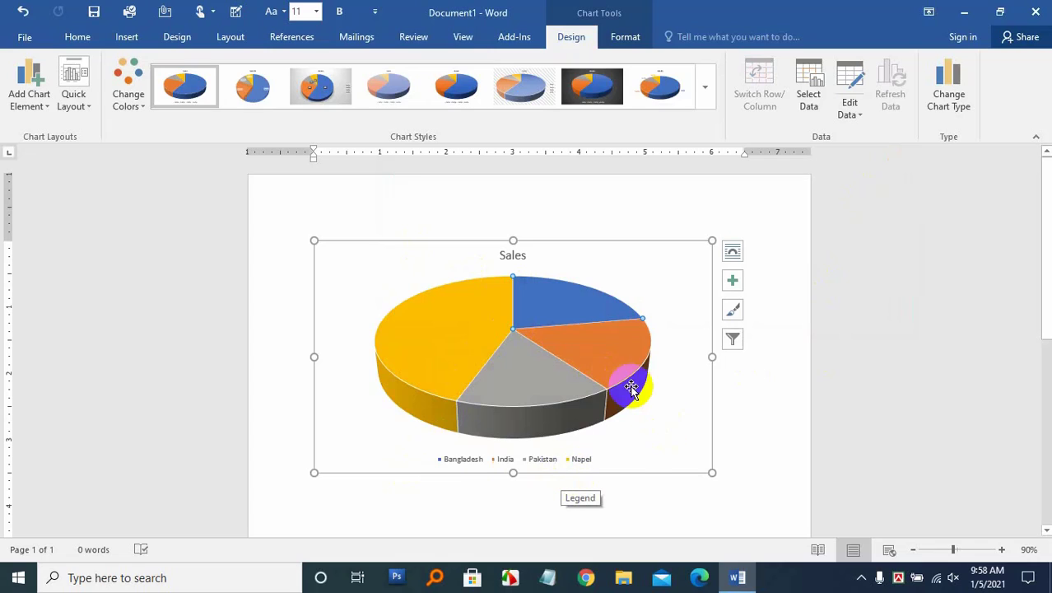
{"action": "left_click", "coordinate": [733, 282]}
{"action": "left_click", "coordinate": [733, 282]}
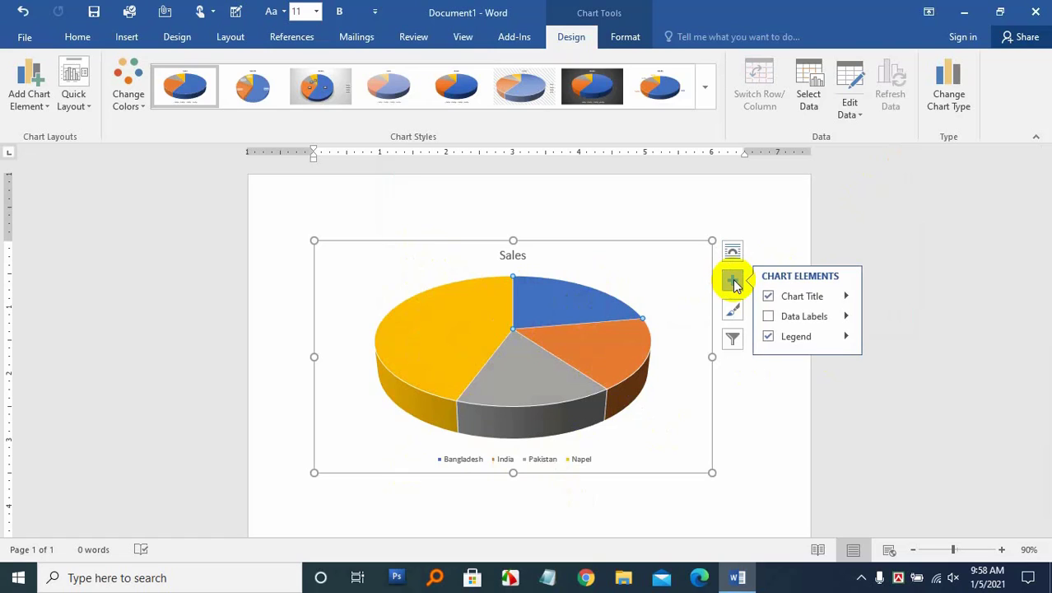
{"action": "left_click", "coordinate": [771, 316]}
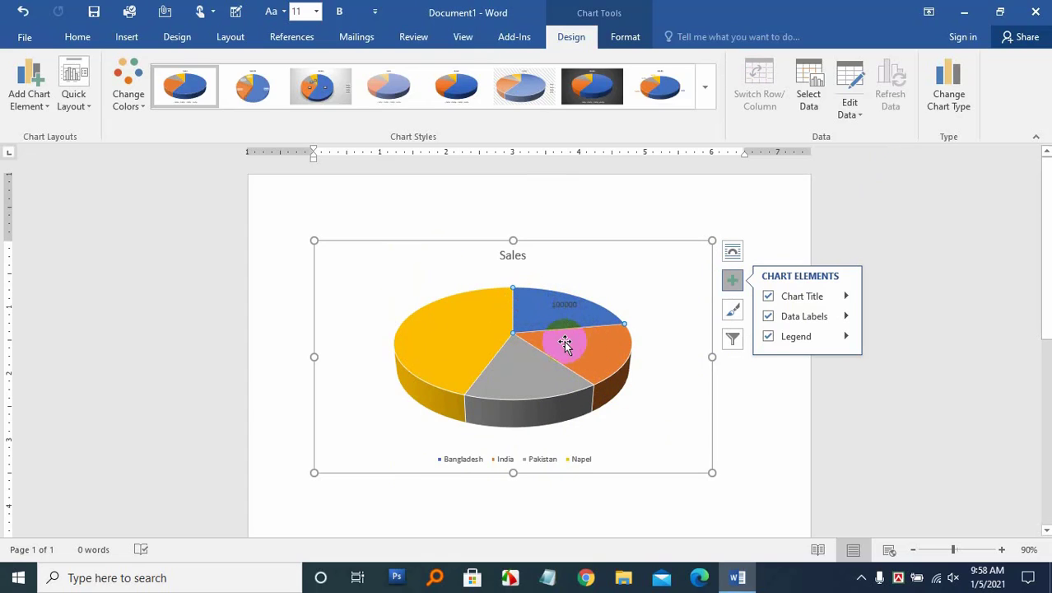
Add a data label to the Napel slice and display it as a Data Callout
{"action": "left_click", "coordinate": [531, 376]}
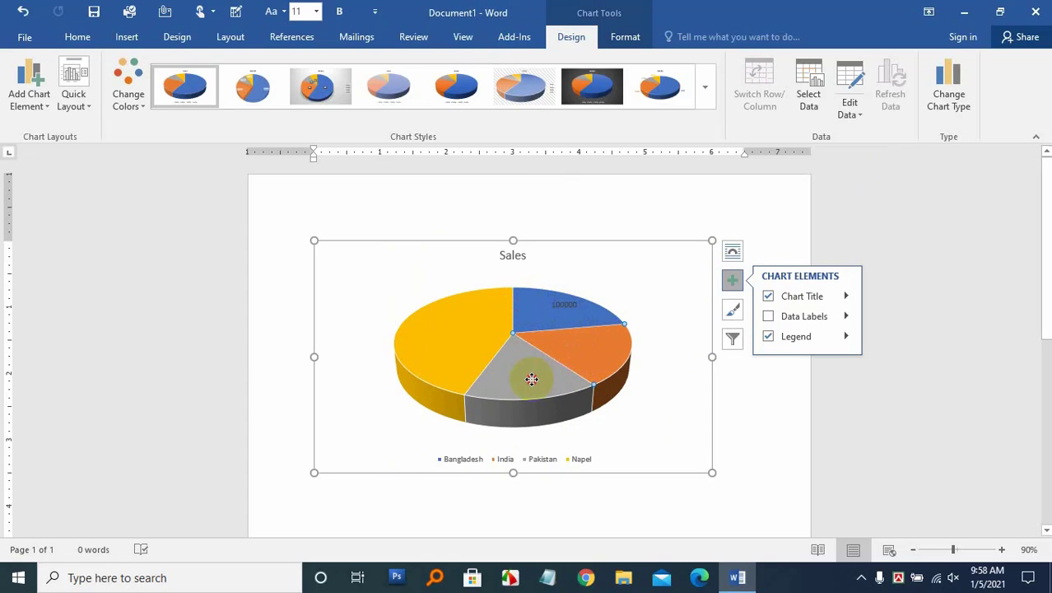
{"action": "left_click", "coordinate": [425, 345]}
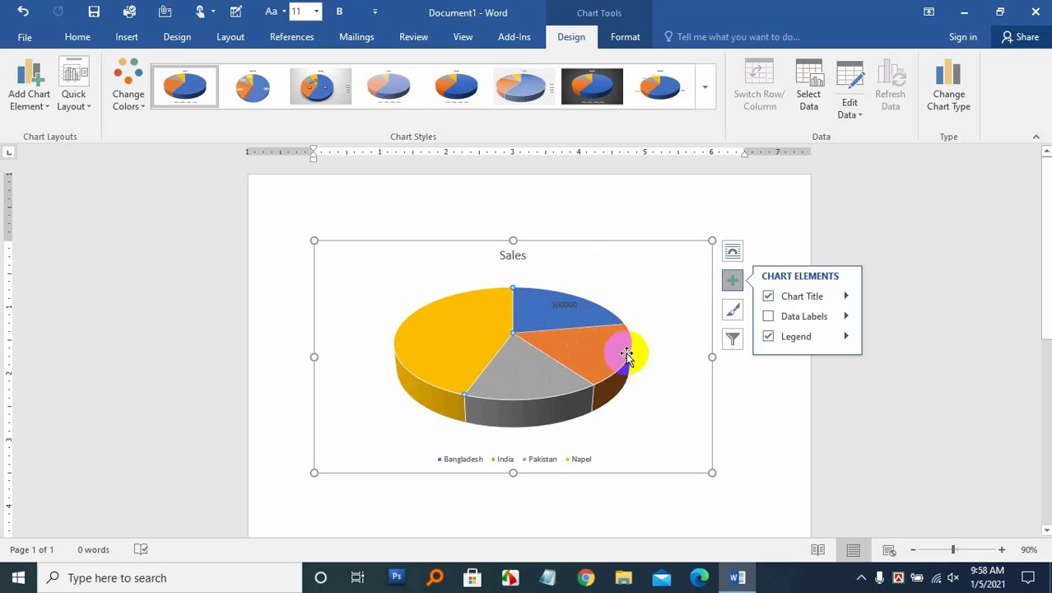
{"action": "left_click", "coordinate": [768, 315]}
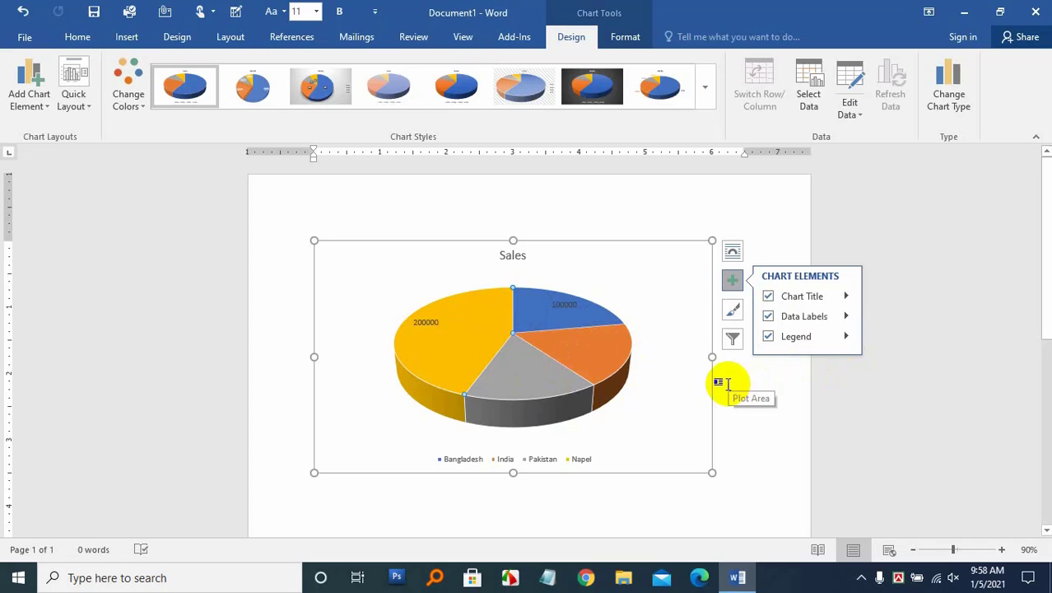
{"action": "left_click", "coordinate": [846, 314]}
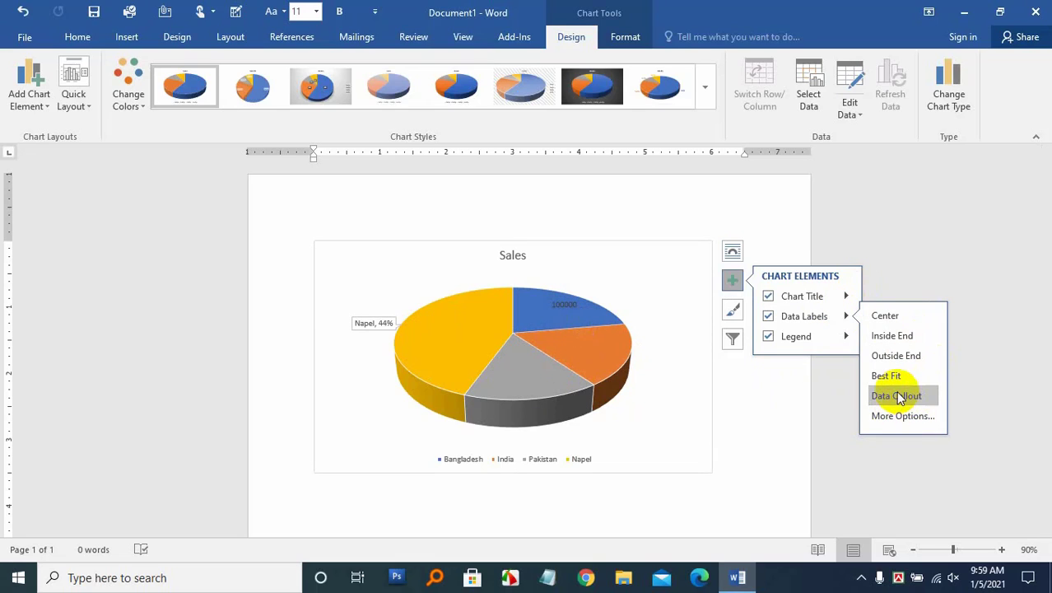
{"action": "left_click", "coordinate": [734, 284]}
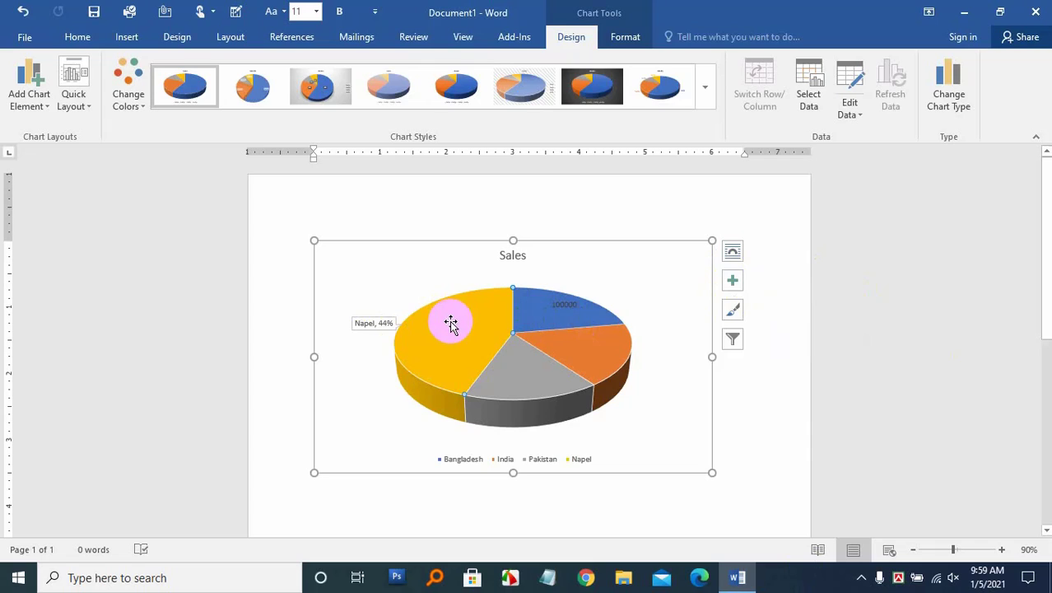
Browse the chart styles and try the hatched-background style, followed by the last style in the gallery
{"action": "left_click", "coordinate": [603, 341]}
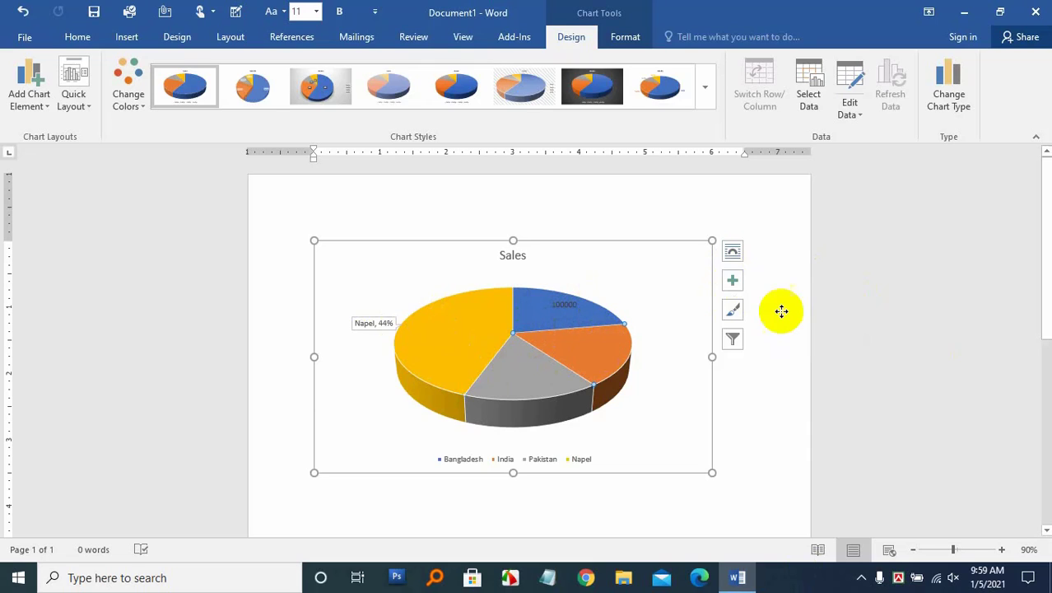
{"action": "left_click", "coordinate": [733, 309]}
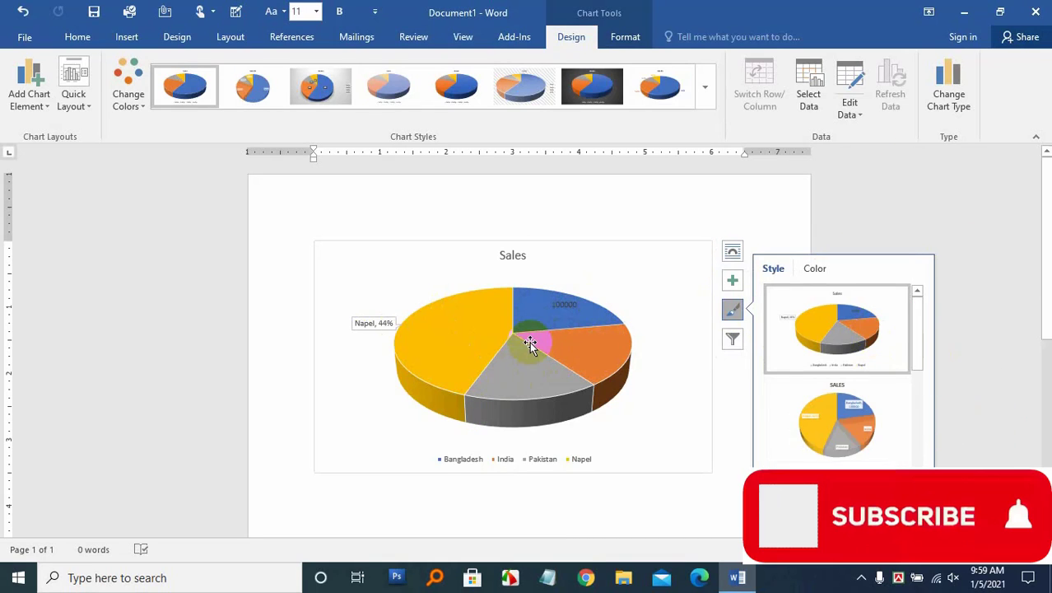
{"action": "scroll", "coordinate": [865, 375], "scroll_direction": "down", "scroll_amount": 5}
{"action": "scroll", "coordinate": [910, 362], "scroll_direction": "up", "scroll_amount": 6}
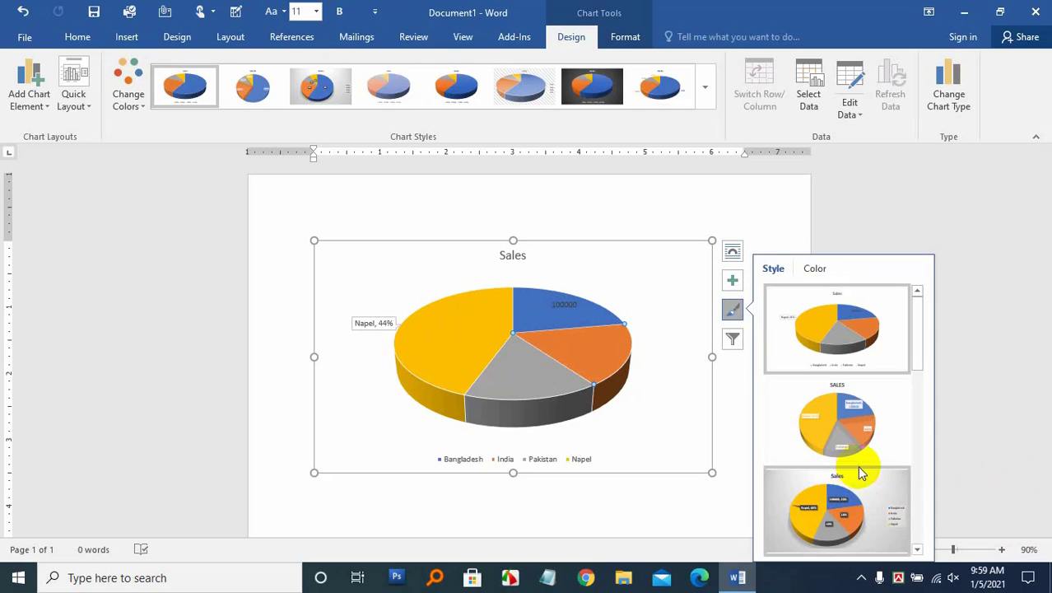
{"action": "scroll", "coordinate": [859, 461], "scroll_direction": "down", "scroll_amount": 5}
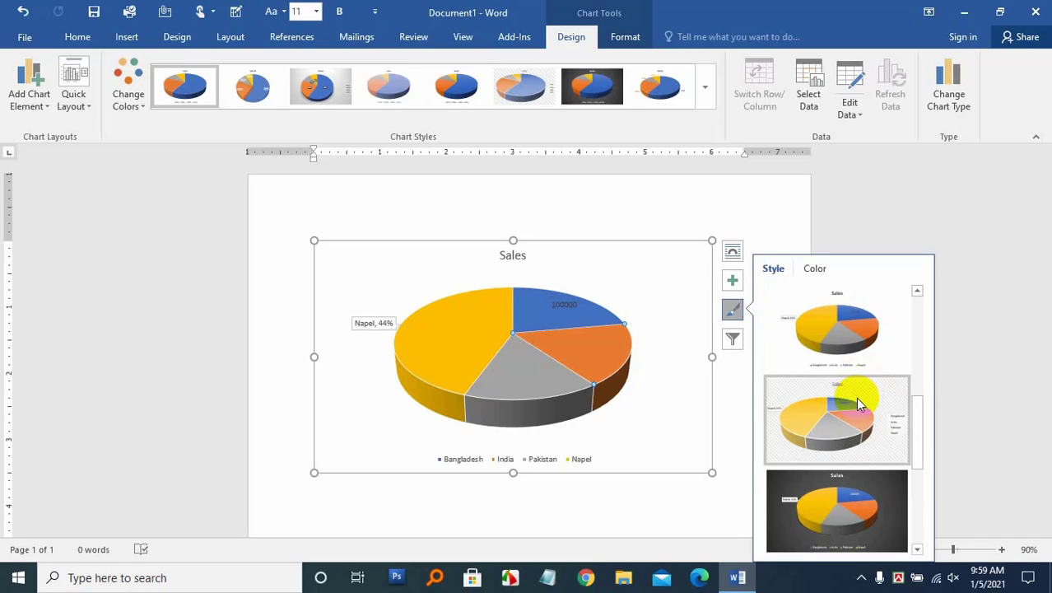
{"action": "scroll", "coordinate": [857, 401], "scroll_direction": "down", "scroll_amount": 2}
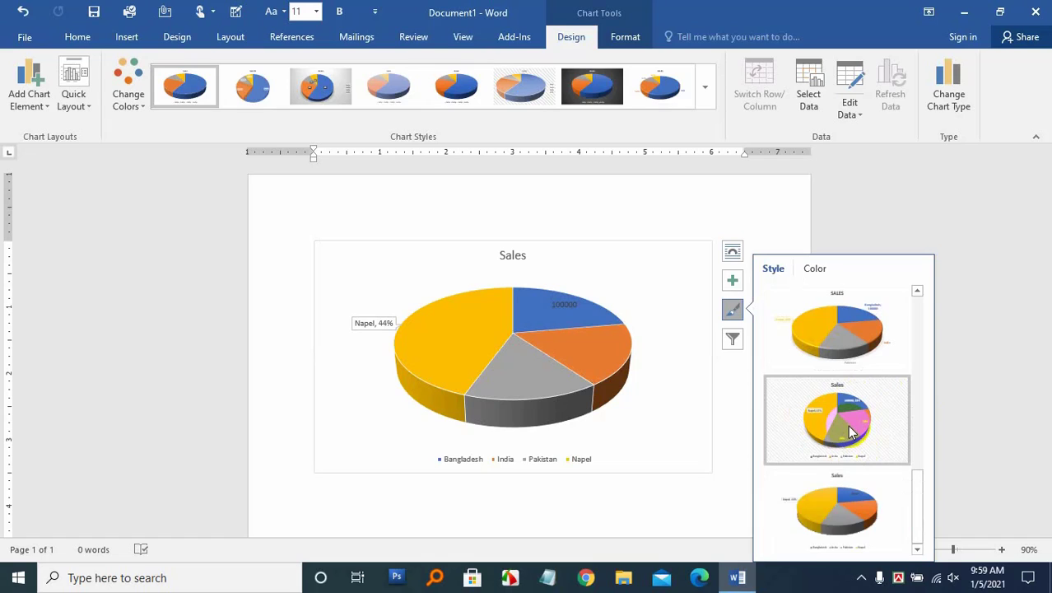
{"action": "left_click", "coordinate": [840, 422]}
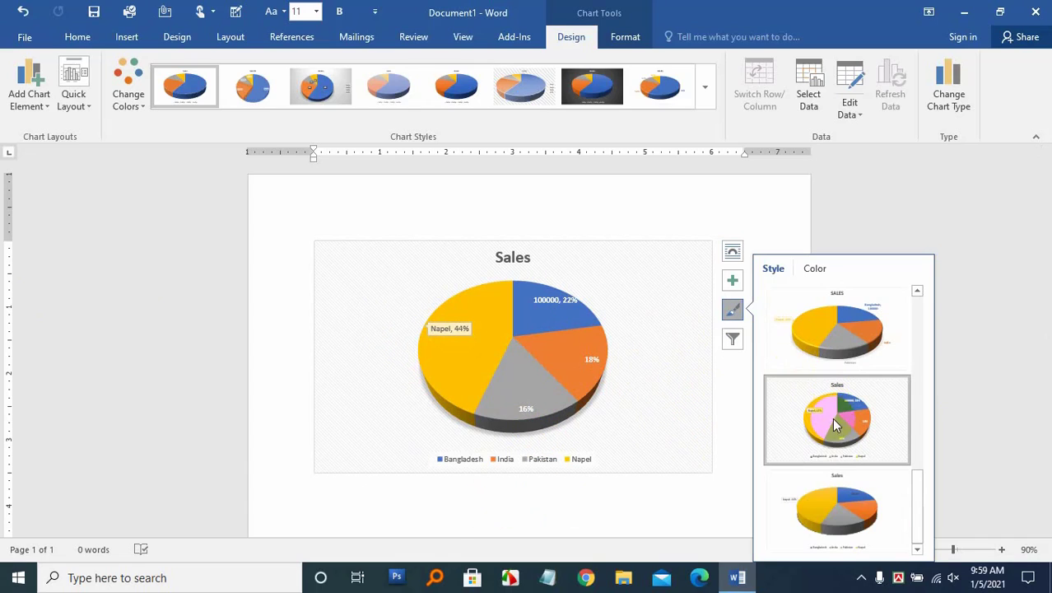
{"action": "left_click", "coordinate": [834, 527]}
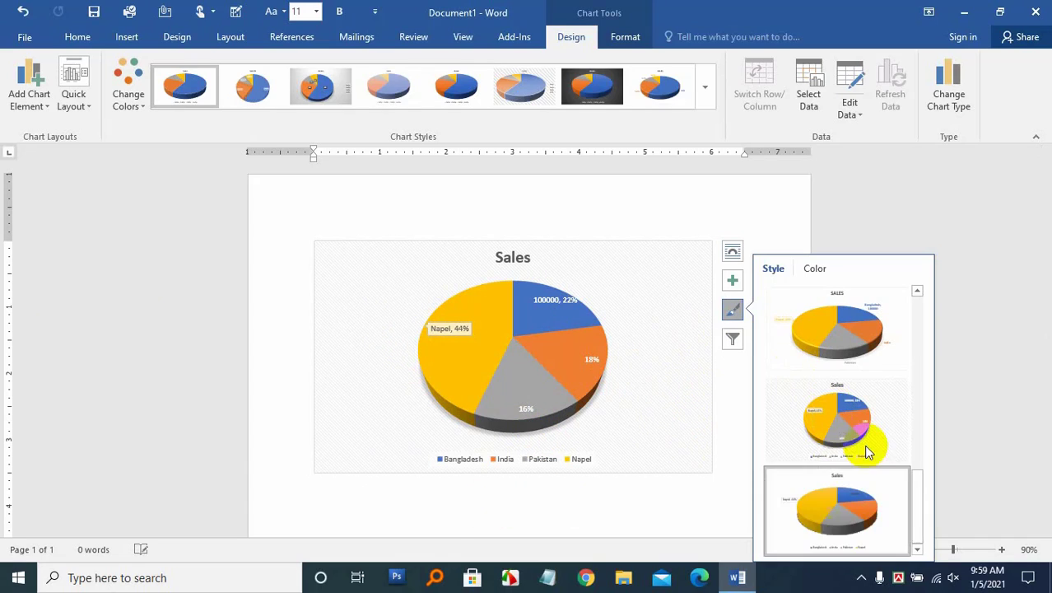
Apply the chart style with an uppercase title and slice-coloured labels outside the pie, and deselect the chart
{"action": "left_click", "coordinate": [832, 330]}
{"action": "left_click", "coordinate": [829, 329]}
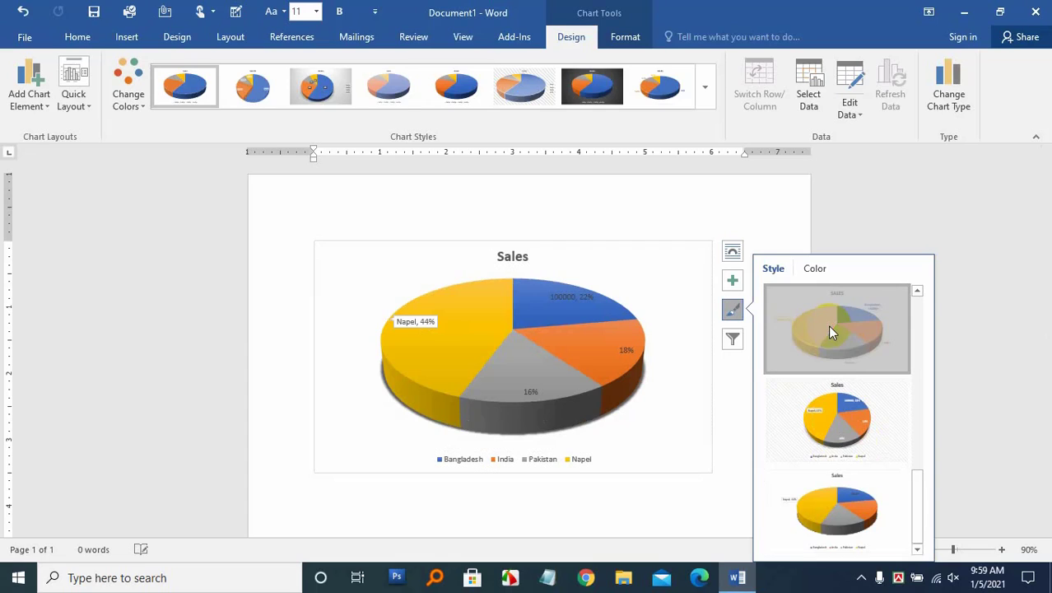
{"action": "left_click", "coordinate": [734, 282]}
{"action": "left_click", "coordinate": [733, 288]}
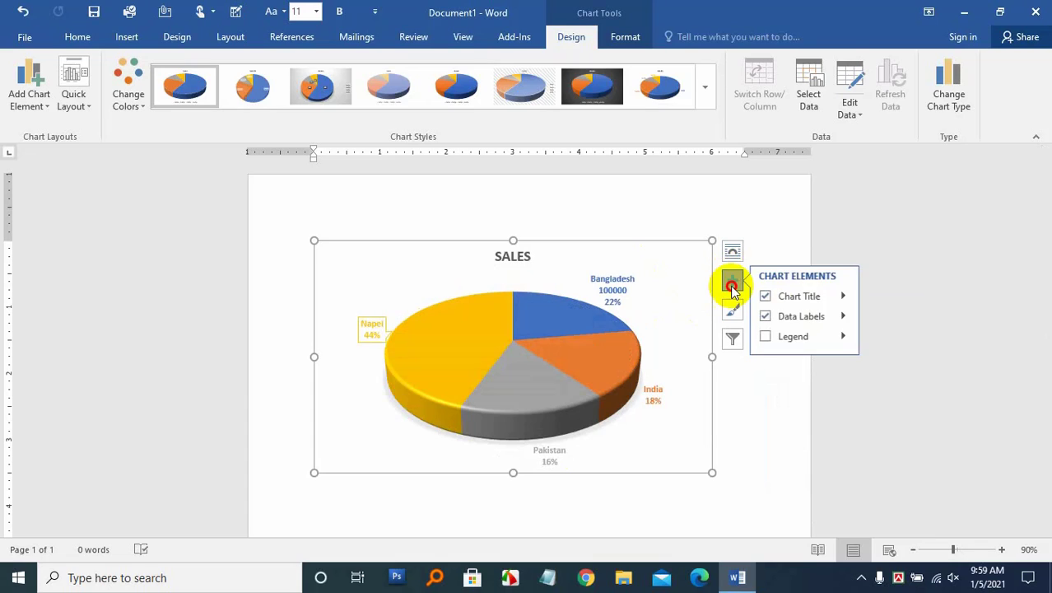
{"action": "left_click", "coordinate": [733, 289]}
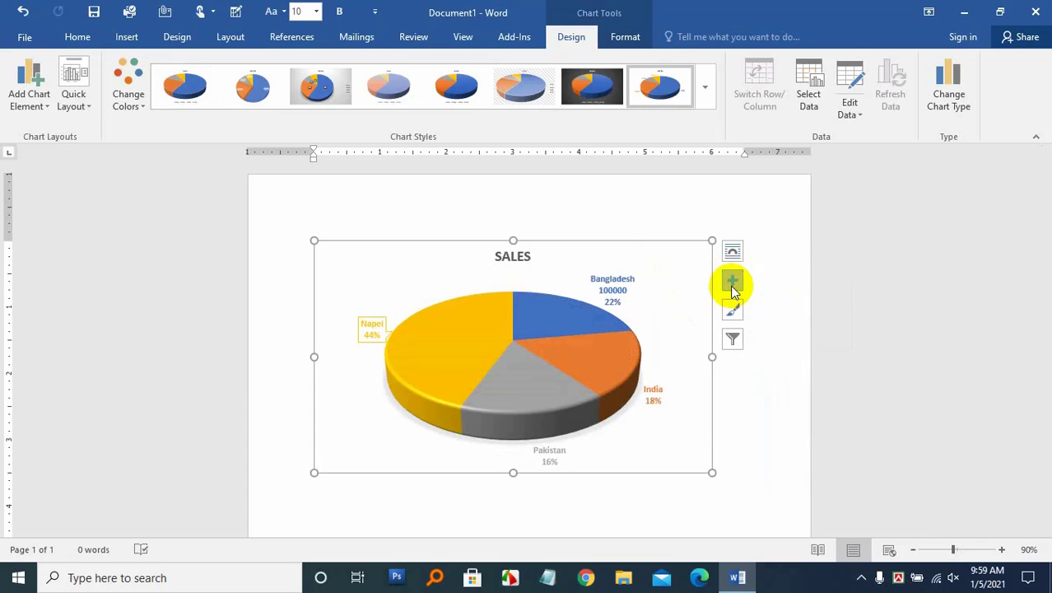
{"action": "left_click", "coordinate": [481, 221]}
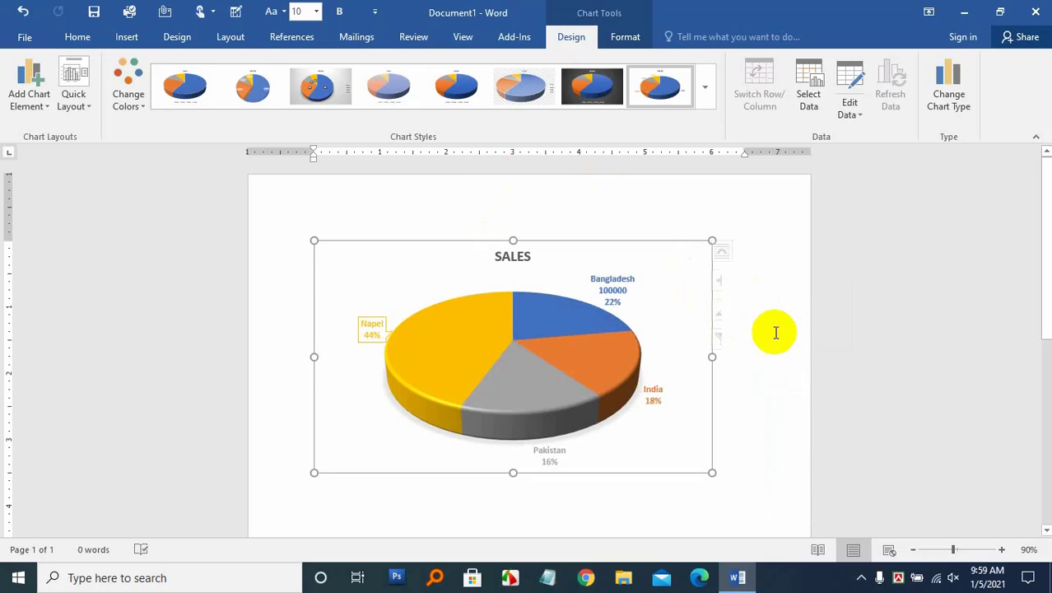
{"action": "left_click", "coordinate": [776, 332]}
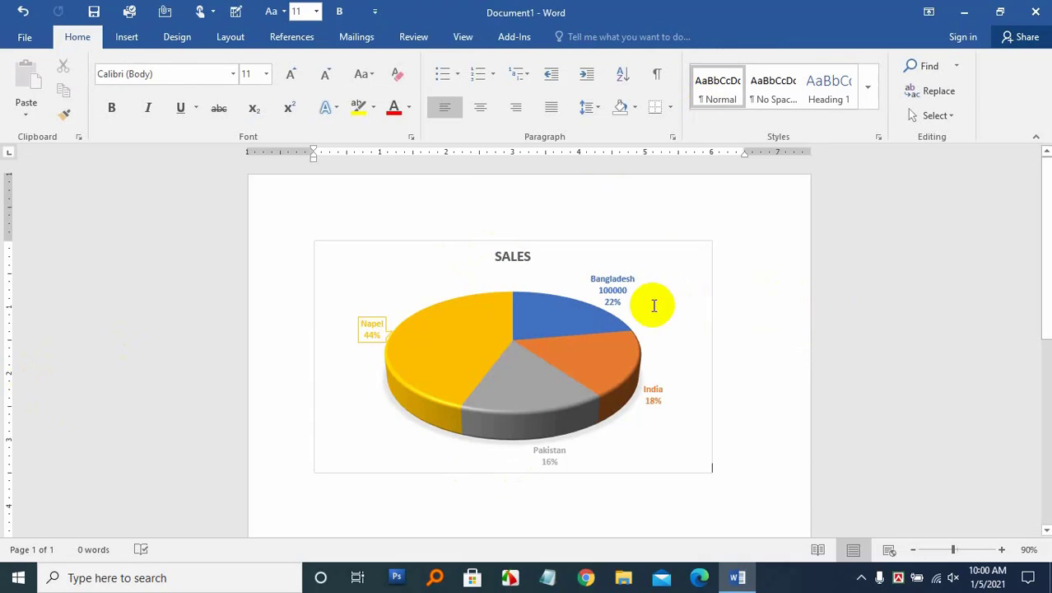
{"action": "left_click", "coordinate": [234, 74]}
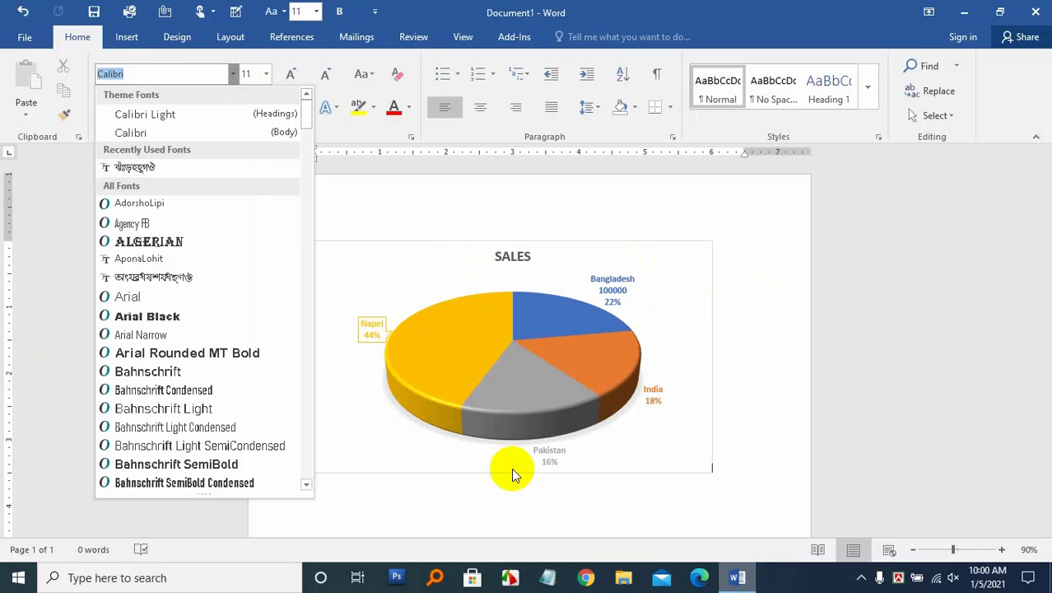
{"action": "left_click", "coordinate": [801, 275]}
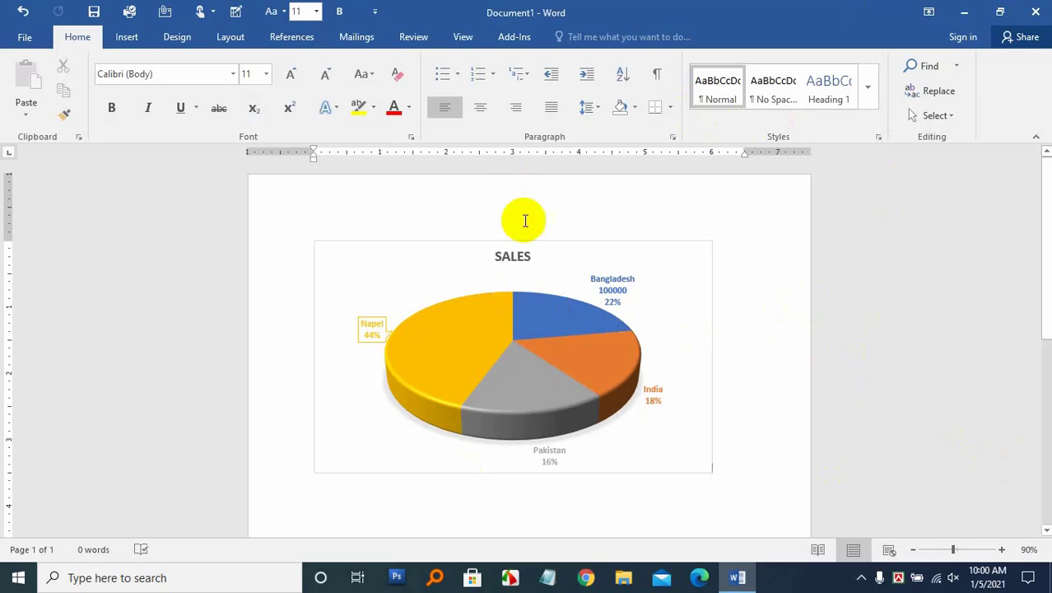
{"action": "left_click", "coordinate": [128, 38]}
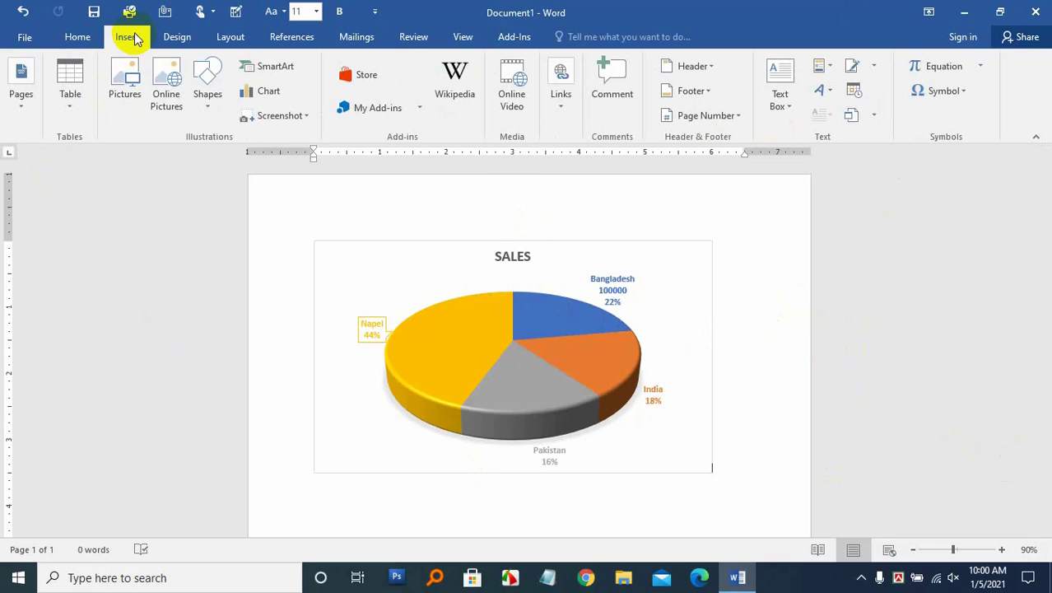